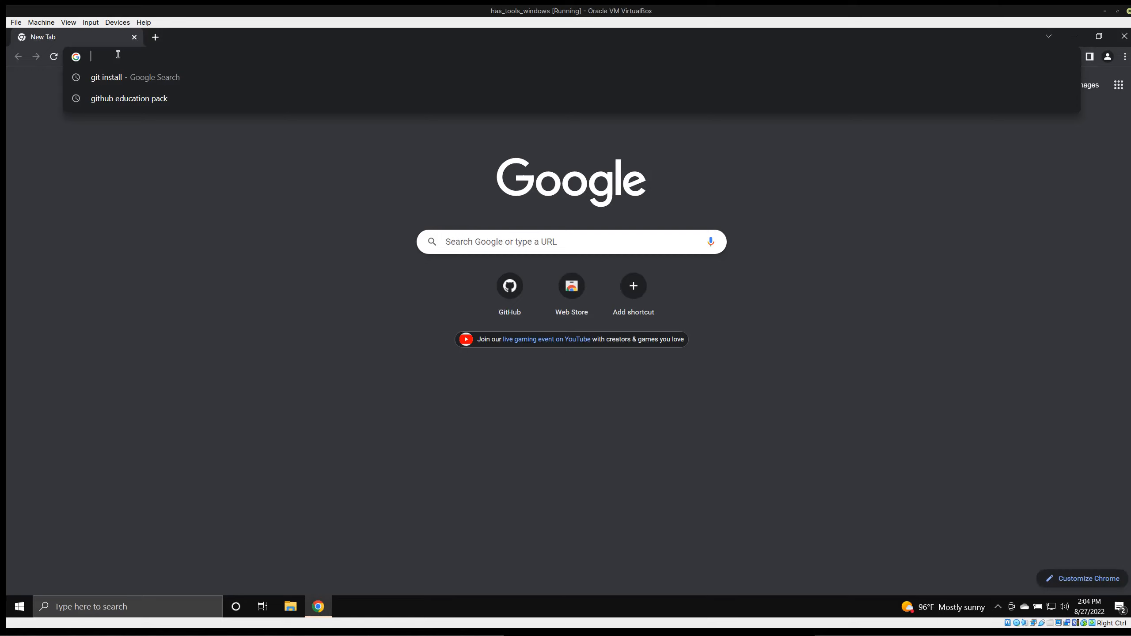
Search the web for gitkraken and open the official GitKraken website.
{"action": "type", "text": "gitk"}
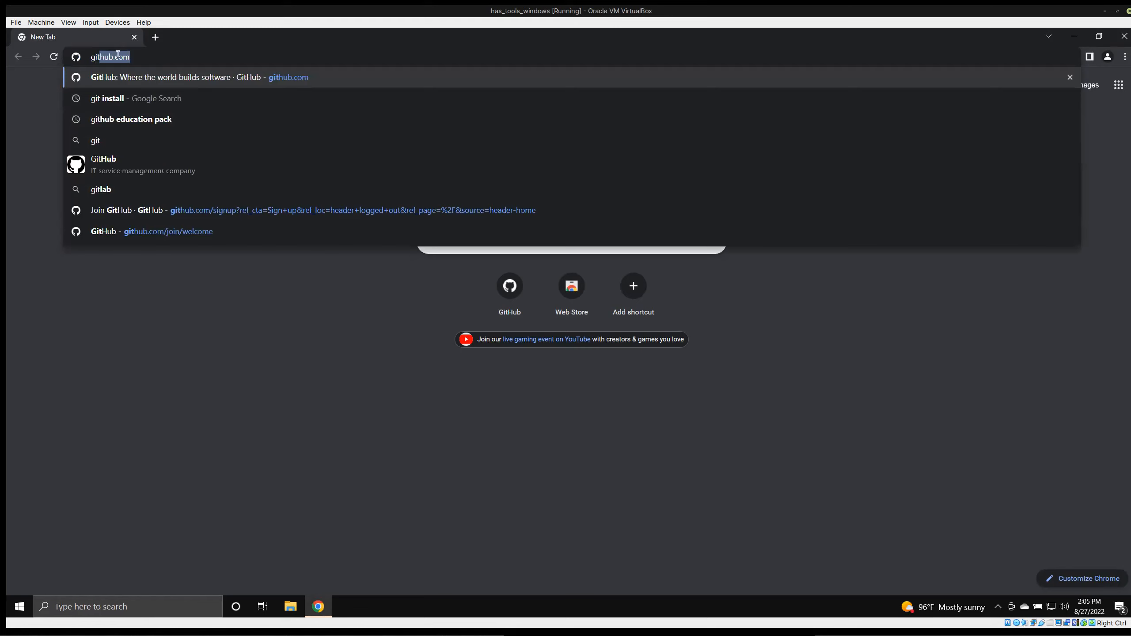
{"action": "key", "text": "Down"}
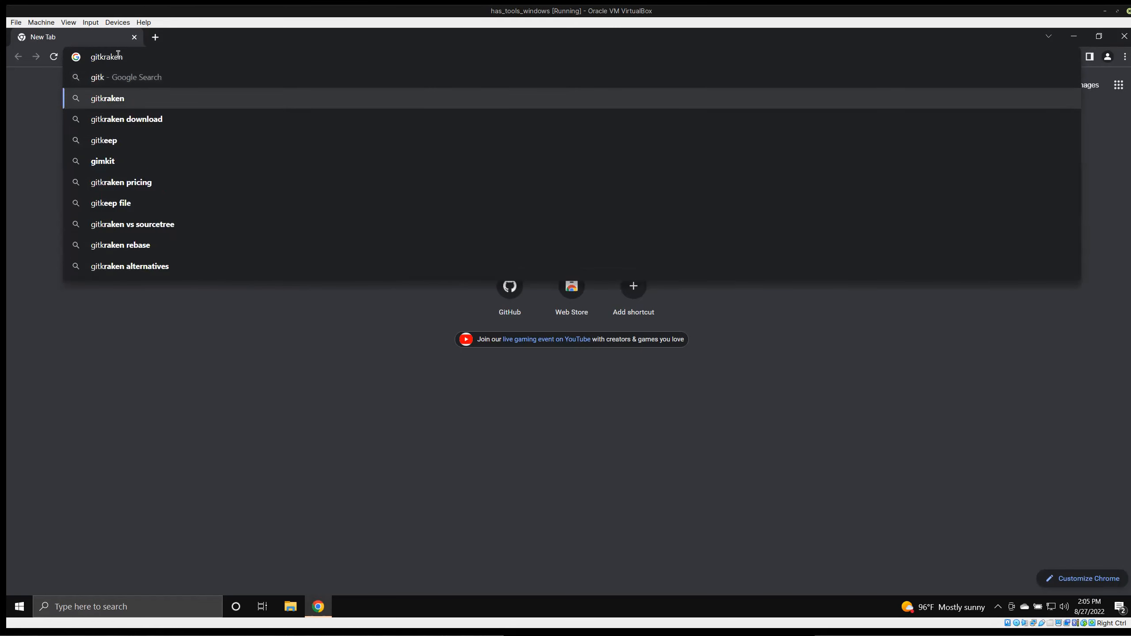
{"action": "key", "text": "Return"}
{"action": "left_click", "coordinate": [170, 198]}
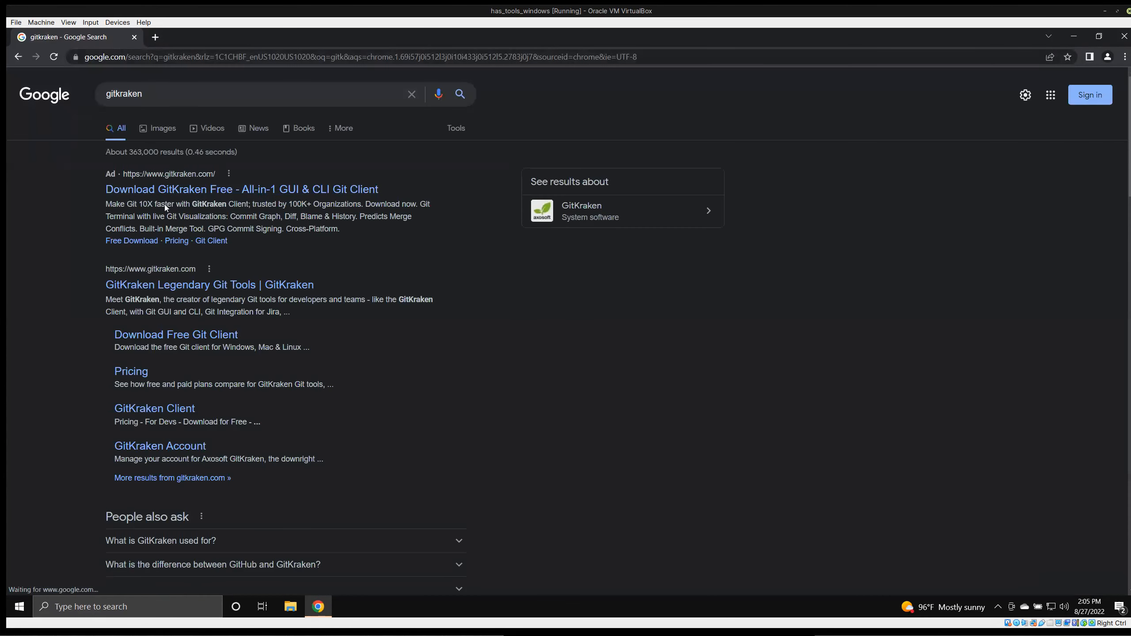
{"action": "left_click", "coordinate": [154, 287]}
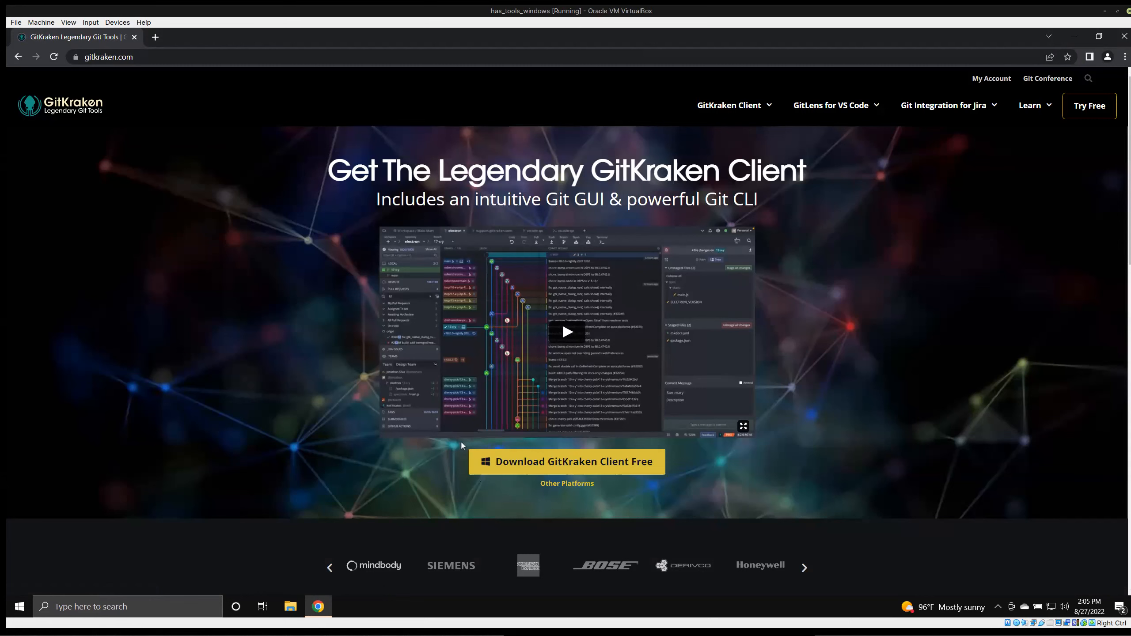
Download the free GitKraken Client installer for Windows and run it.
{"action": "left_click", "coordinate": [473, 471]}
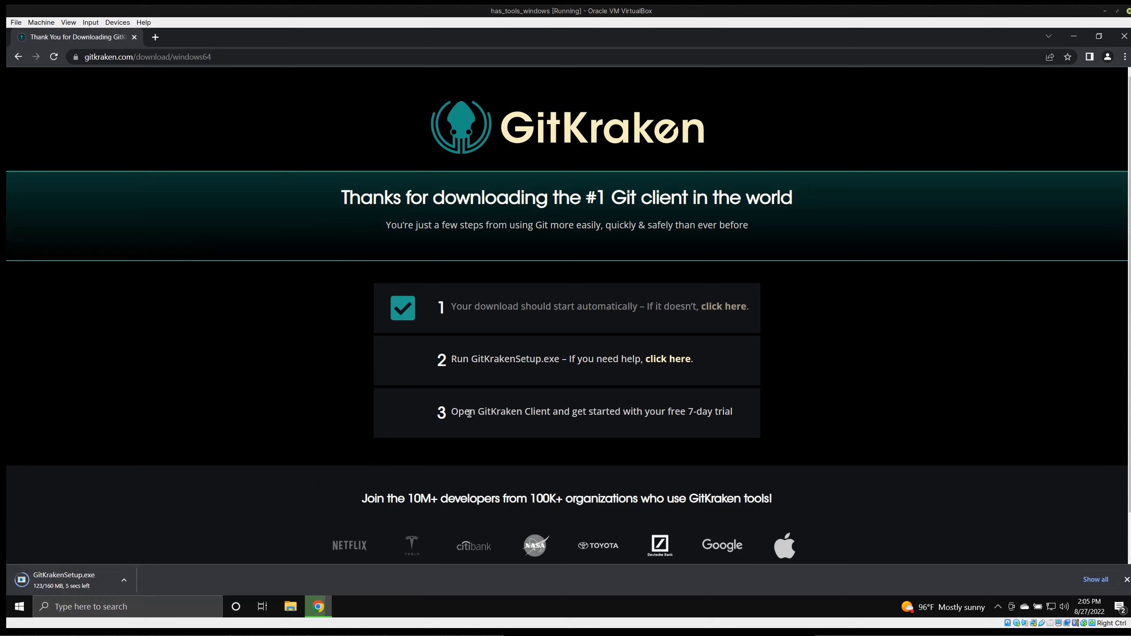
{"action": "left_click_drag", "start_coordinate": [451, 414], "coordinate": [748, 412]}
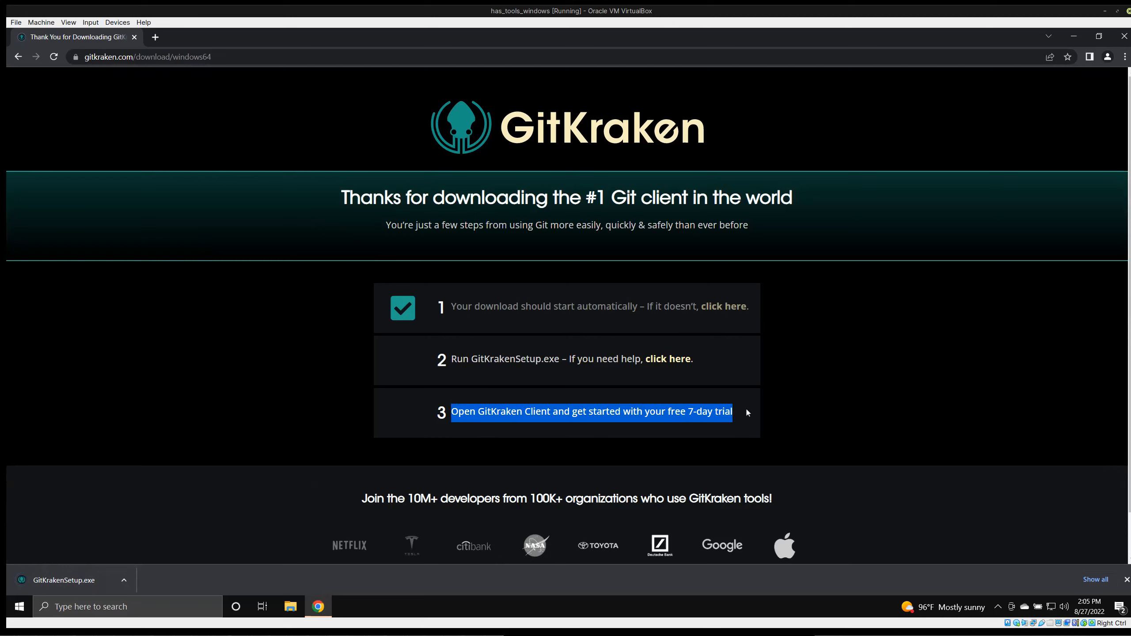
{"action": "left_click", "coordinate": [77, 585]}
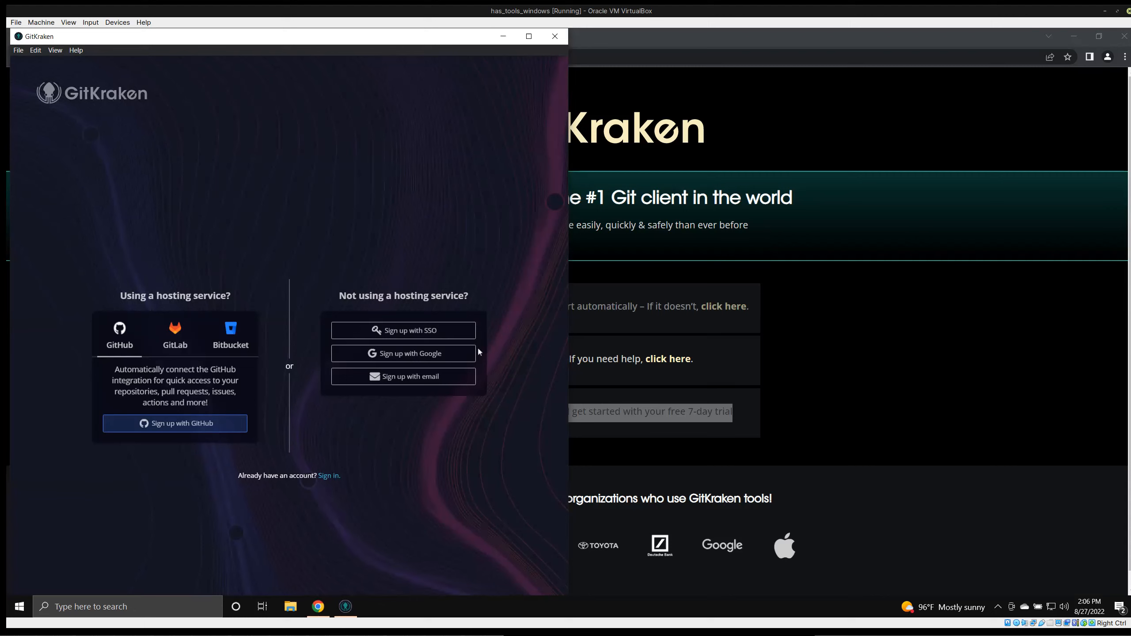
Start signing up with GitHub, choosing Google Chrome to open the authorization page.
{"action": "double_click", "coordinate": [215, 41]}
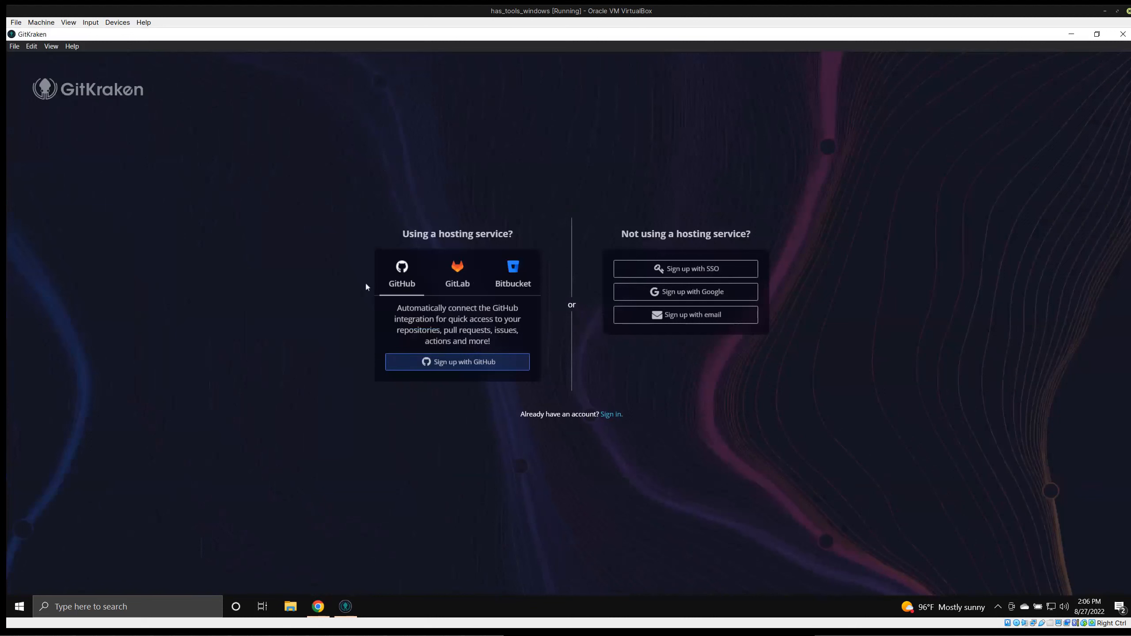
{"action": "left_click", "coordinate": [440, 363]}
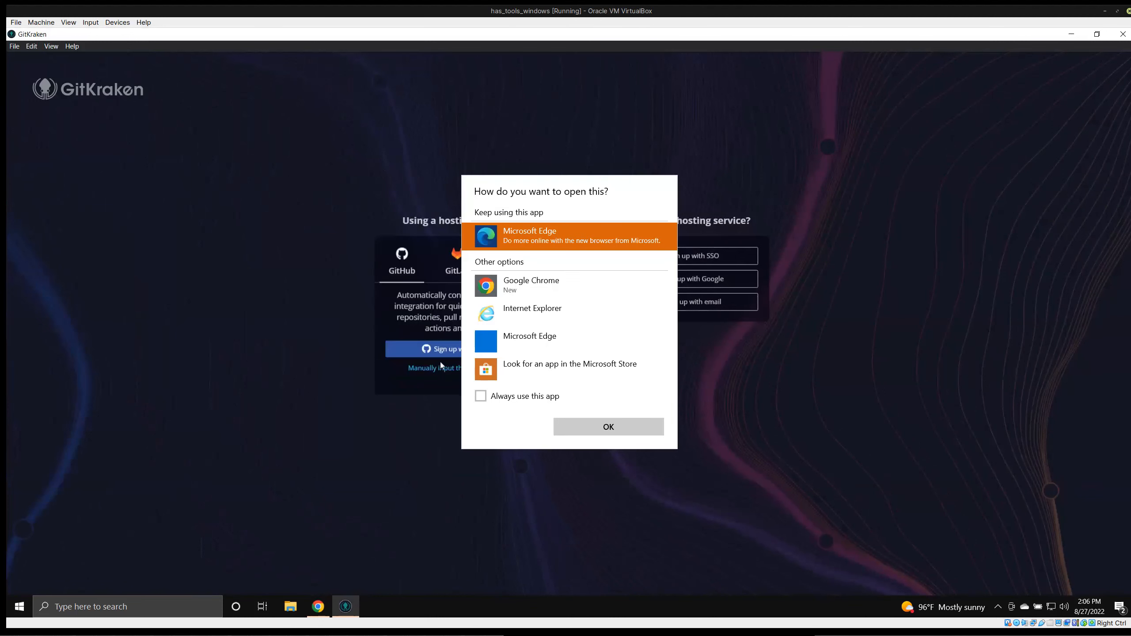
{"action": "left_click", "coordinate": [530, 288]}
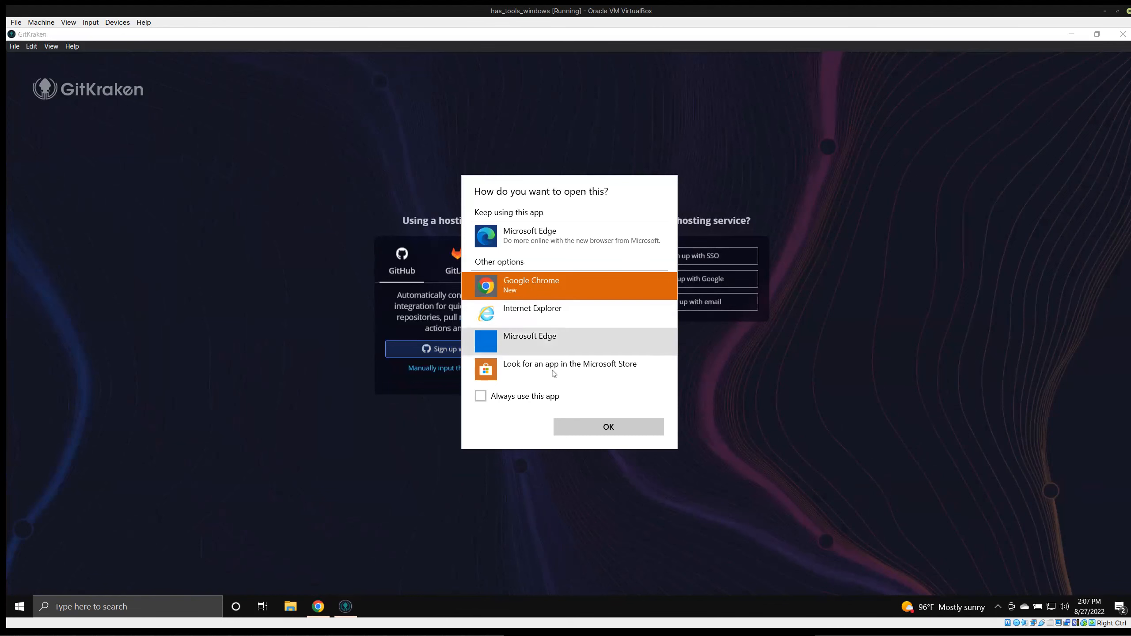
{"action": "left_click", "coordinate": [604, 427]}
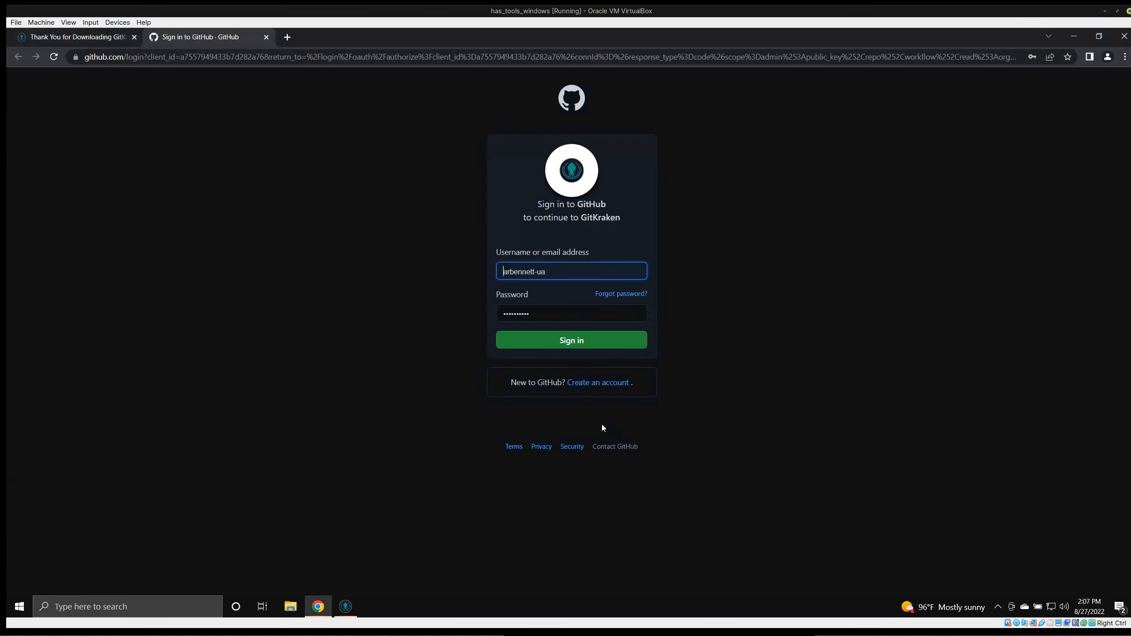
Shorten the GitHub username by deleting its trailing suffix and clear the prefilled password field.
{"action": "left_click", "coordinate": [550, 270]}
{"action": "double_click", "coordinate": [550, 270]}
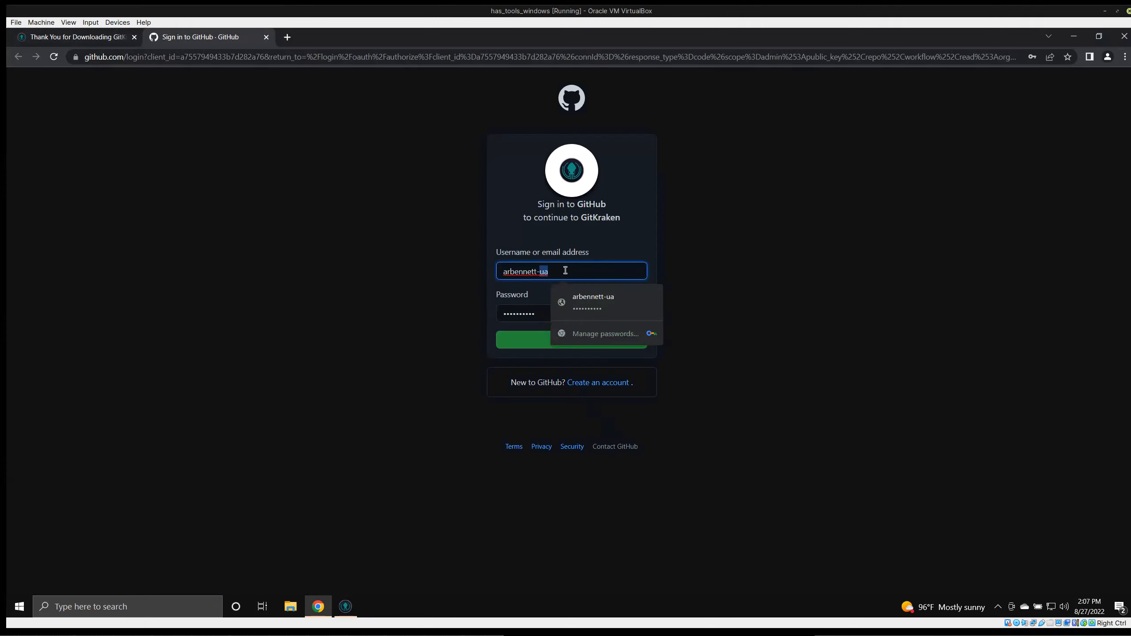
{"action": "key", "text": "BackSpace"}
{"action": "key", "text": "BackSpace"}
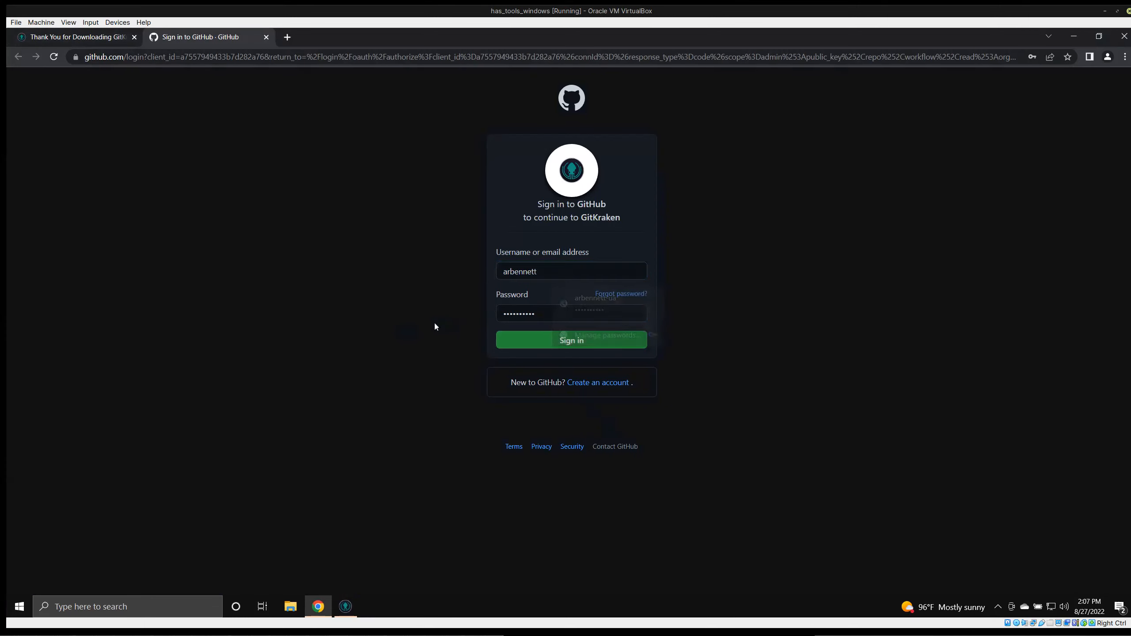
{"action": "left_click", "coordinate": [555, 310]}
{"action": "double_click", "coordinate": [555, 310]}
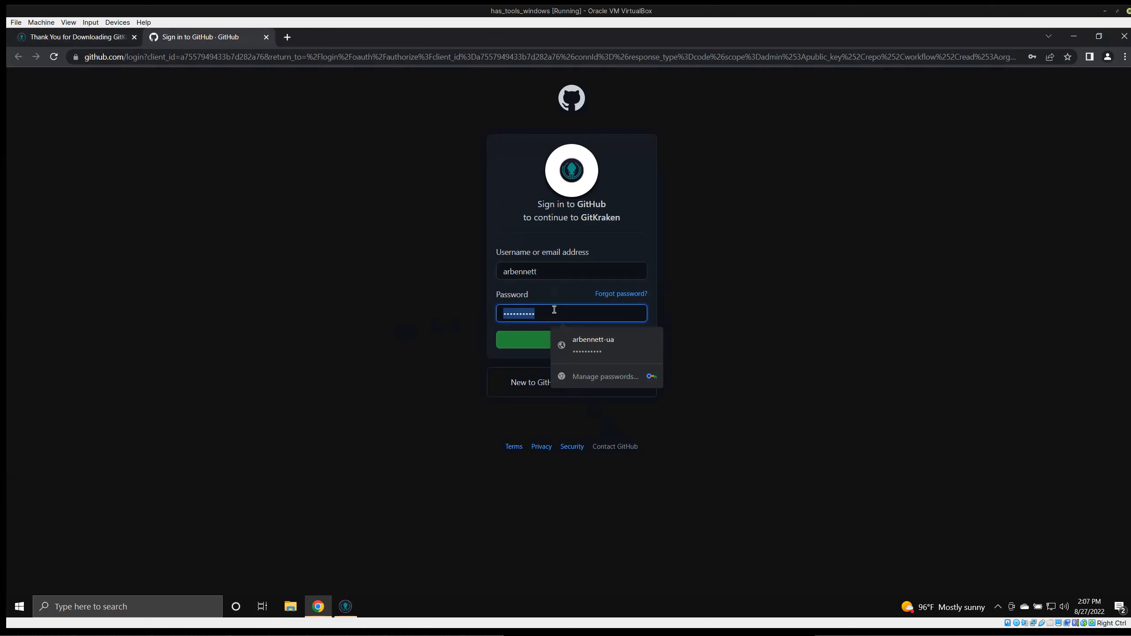
{"action": "key", "text": "BackSpace"}
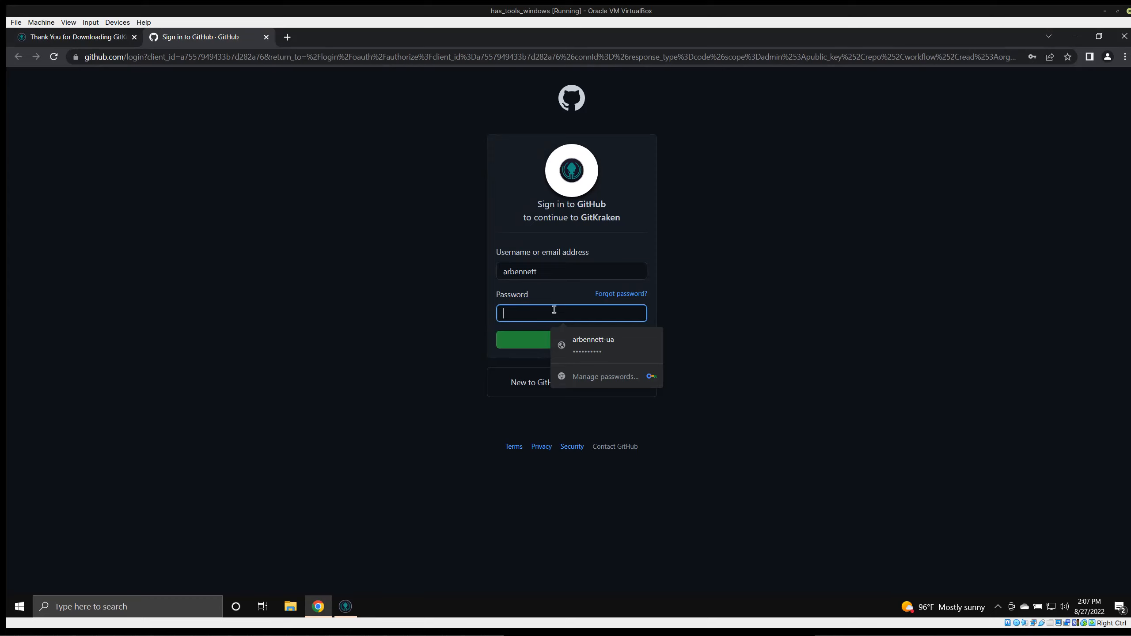
Enter the GitHub account password and try to sign in.
{"action": "type", "text": "*********"}
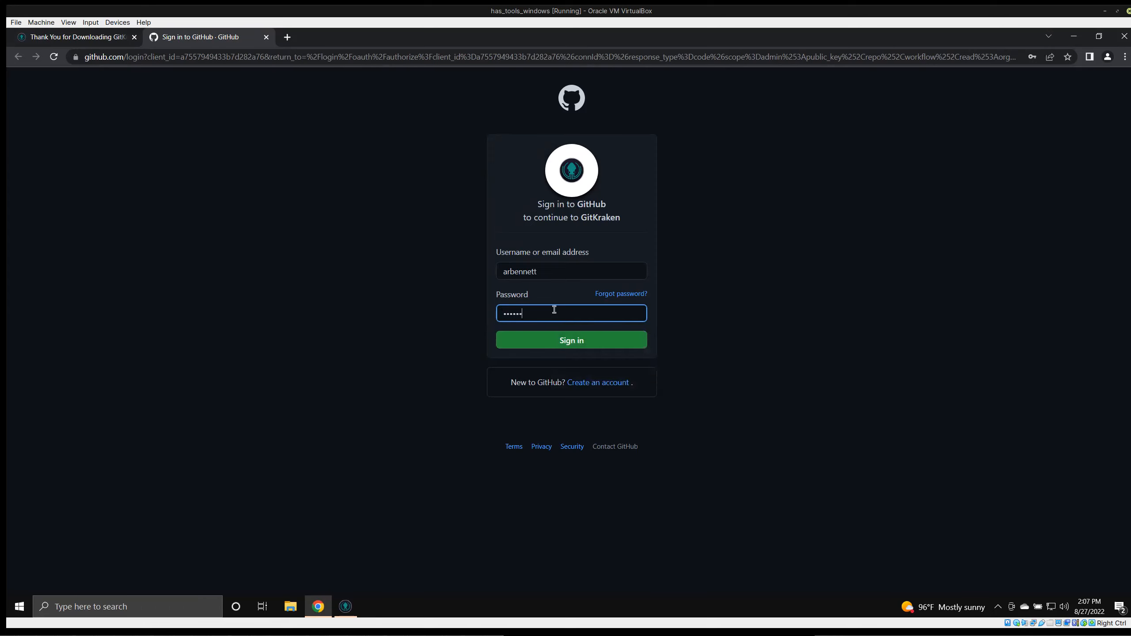
{"action": "type", "text": "***********************"}
{"action": "left_click", "coordinate": [565, 341]}
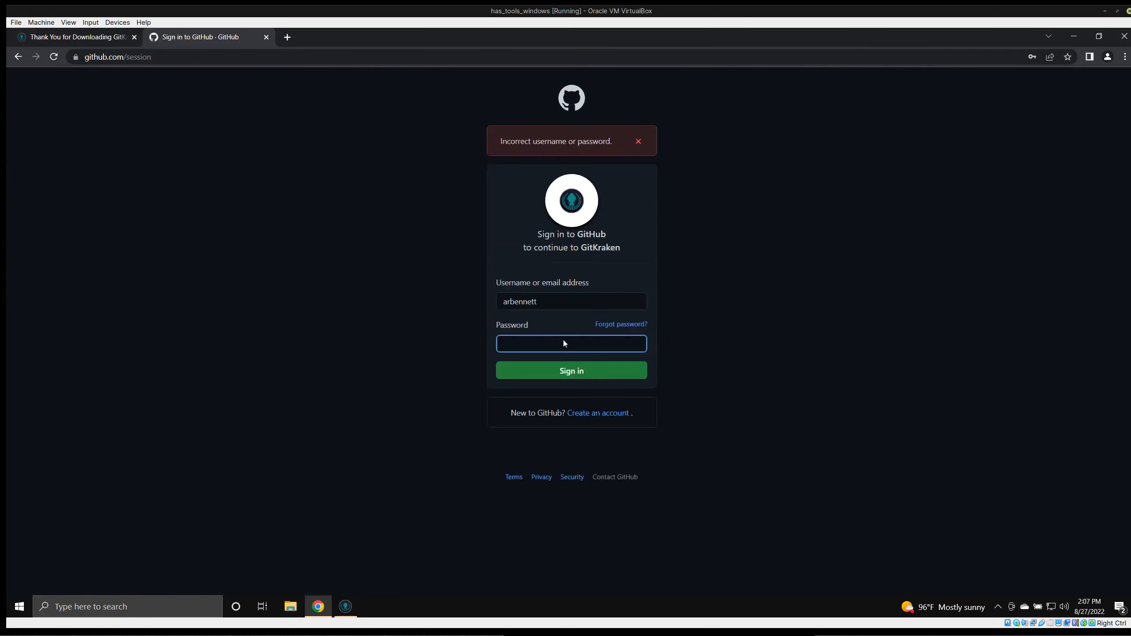
Re-enter the GitHub account password and sign in to authorize GitKraken.
{"action": "type", "text": "********************"}
{"action": "key", "text": "ctrl+a"}
{"action": "key", "text": "BackSpace"}
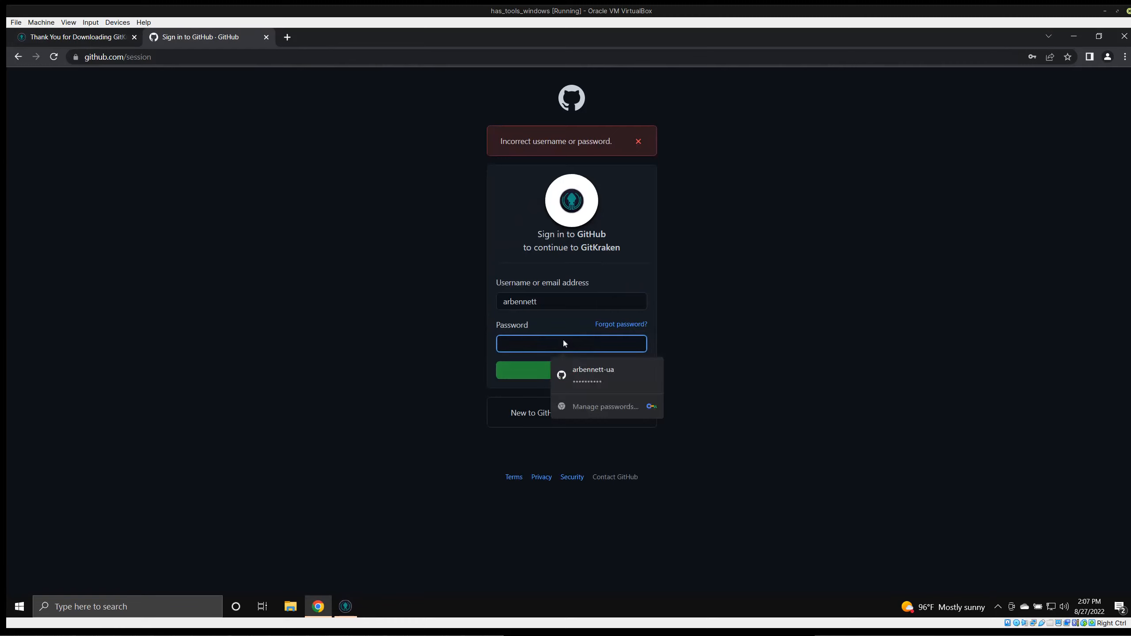
{"action": "type", "text": "********"}
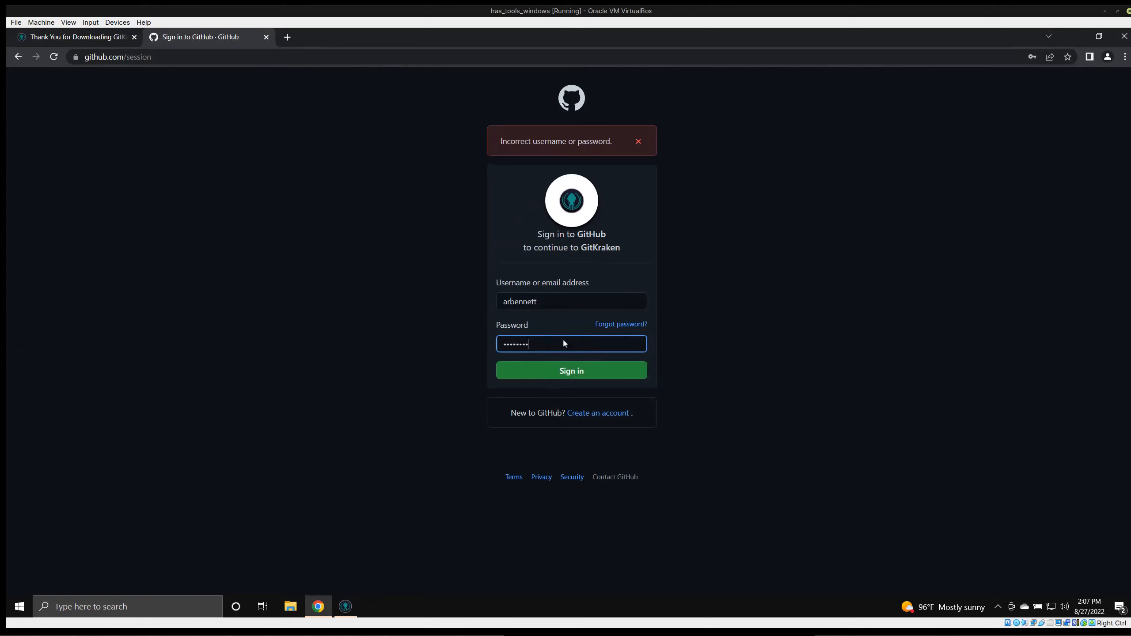
{"action": "type", "text": "*******"}
{"action": "key", "text": "Return"}
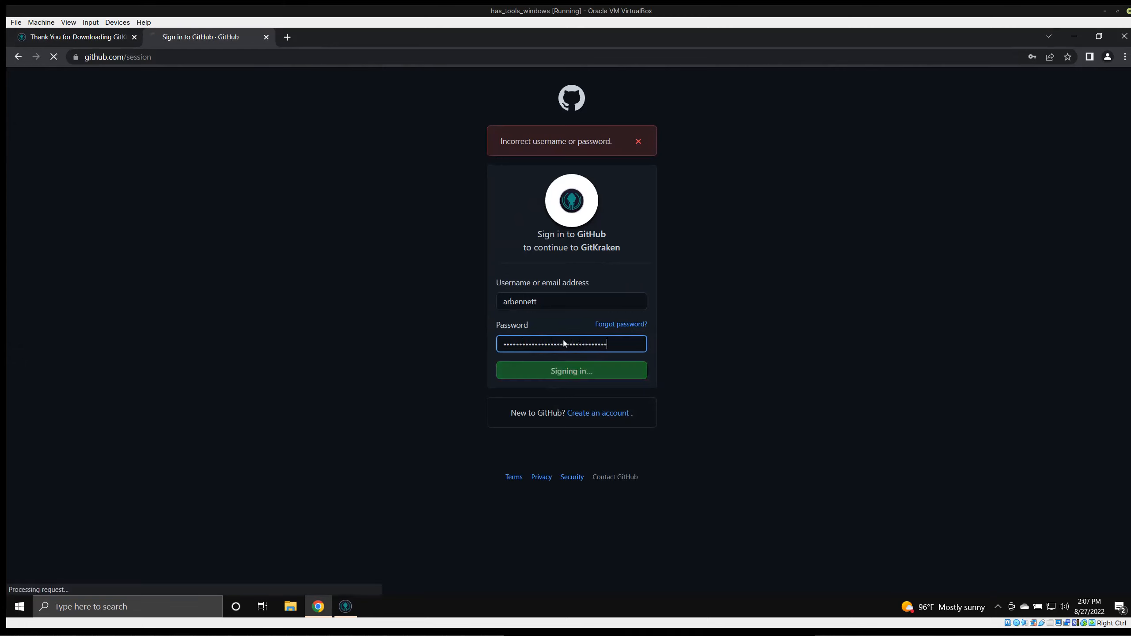
{"action": "type", "text": "********"}
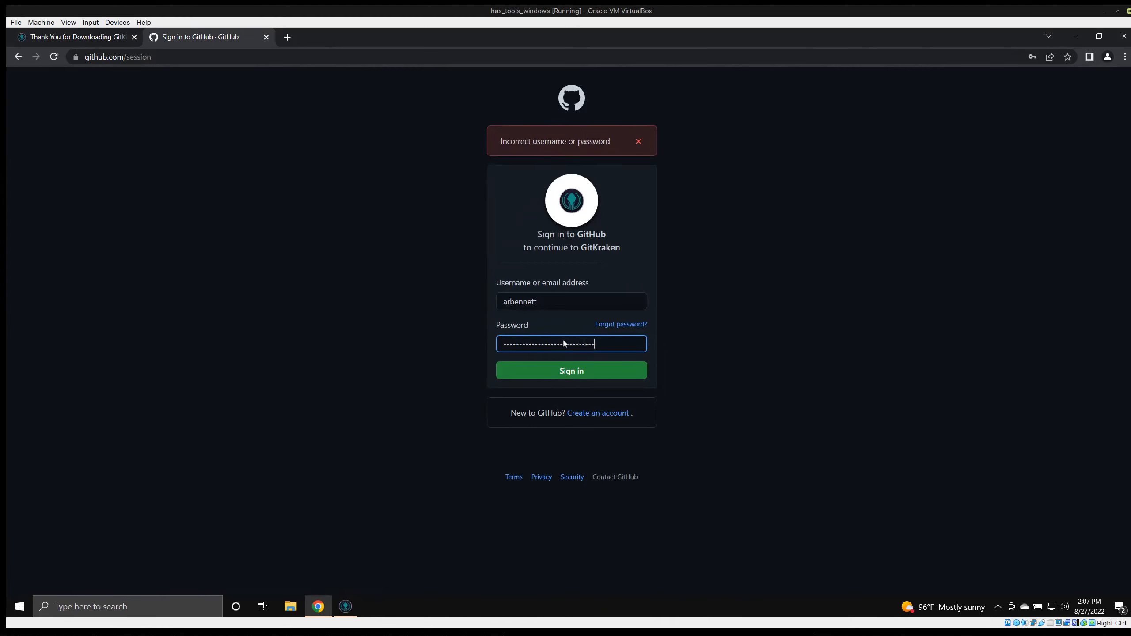
{"action": "key", "text": "Return"}
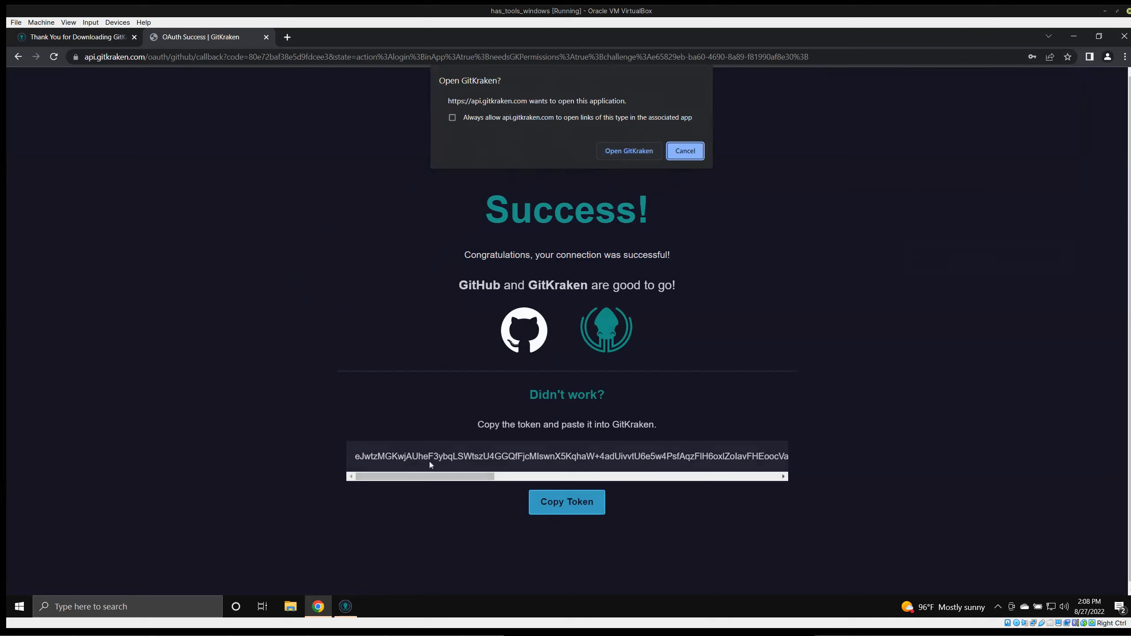
Dismiss the open-application prompt and copy the OAuth token from the success page.
{"action": "left_click", "coordinate": [679, 155]}
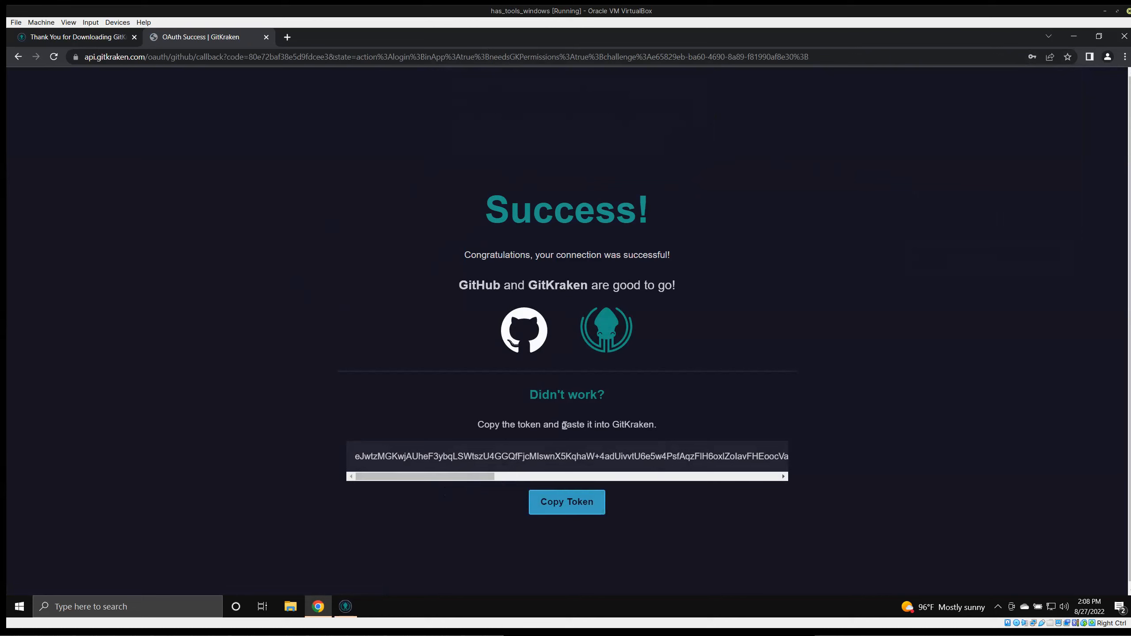
{"action": "triple_click", "coordinate": [546, 456]}
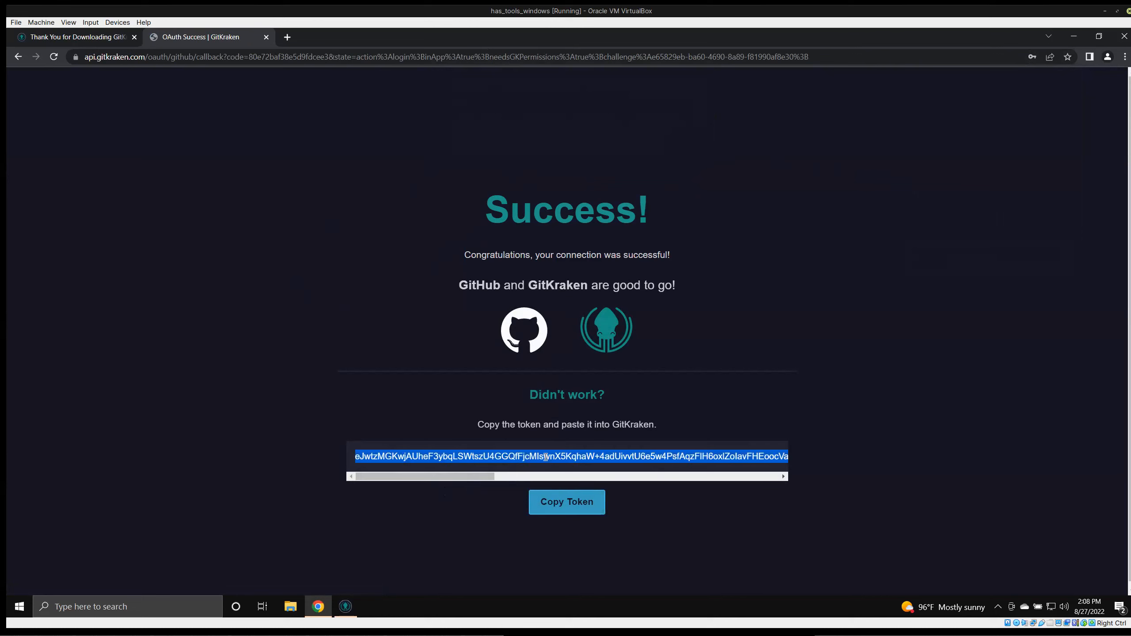
{"action": "left_click", "coordinate": [572, 502]}
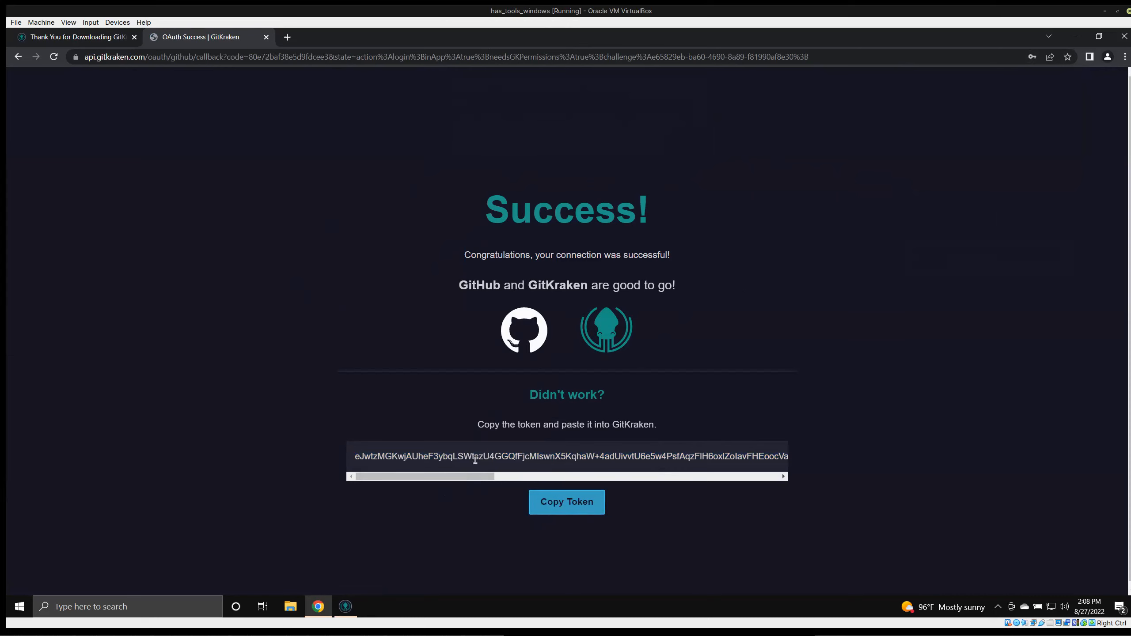
Switch back to GitKraken, manually paste the OAuth token, and save it.
{"action": "key", "text": "super"}
{"action": "key", "text": "Escape"}
{"action": "left_click", "coordinate": [345, 608]}
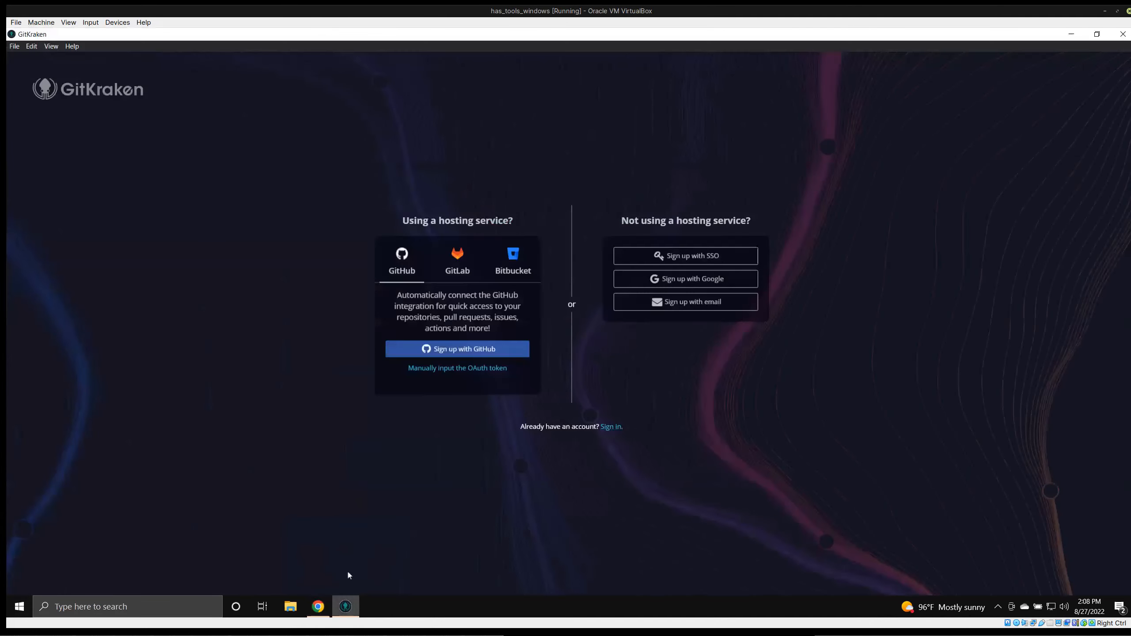
{"action": "left_click", "coordinate": [446, 369]}
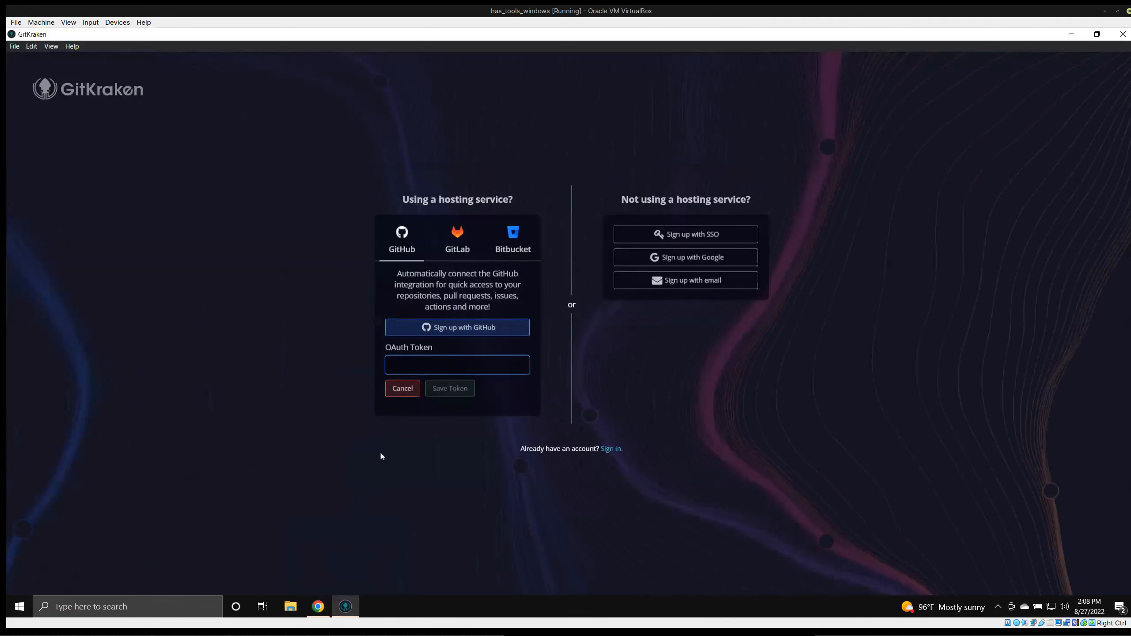
{"action": "key", "text": "ctrl+v"}
{"action": "left_click", "coordinate": [450, 389]}
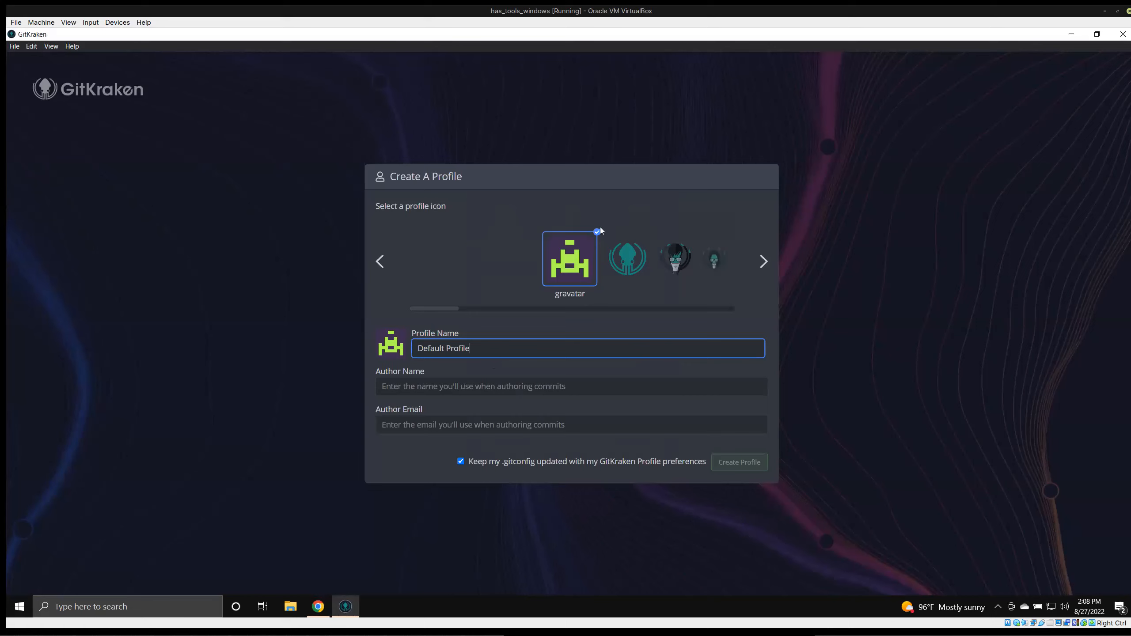
Name the profile after the GitHub username and pick the Space Rocket Keif profile icon.
{"action": "key", "text": "ctrl+BackSpace"}
{"action": "key", "text": "ctrl+BackSpace"}
{"action": "type", "text": "arbennett"}
{"action": "left_click", "coordinate": [763, 261]}
{"action": "left_click", "coordinate": [763, 261]}
{"action": "left_click", "coordinate": [763, 261]}
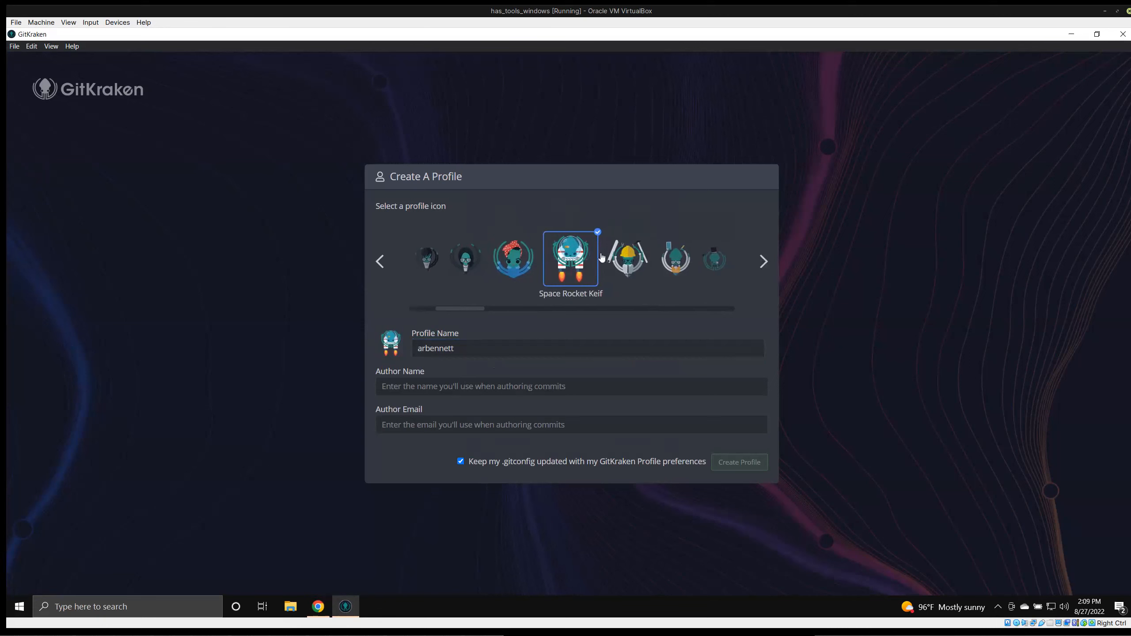
Fill in the author's full name and university e-mail address, then create the profile.
{"action": "left_click", "coordinate": [420, 384]}
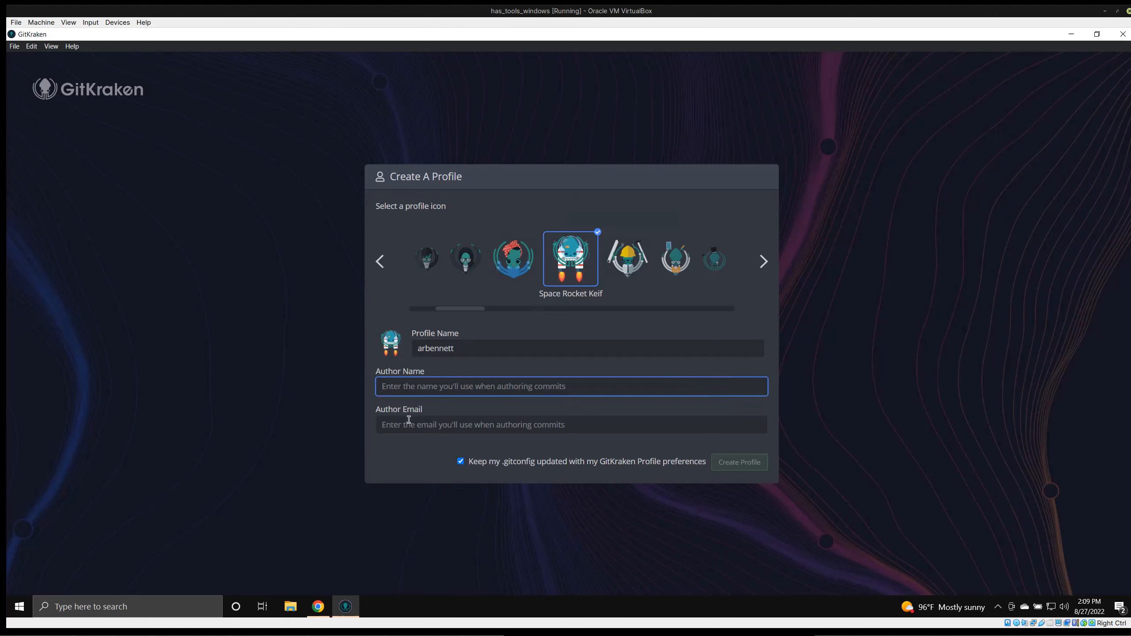
{"action": "type", "text": "Andrew Bennett"}
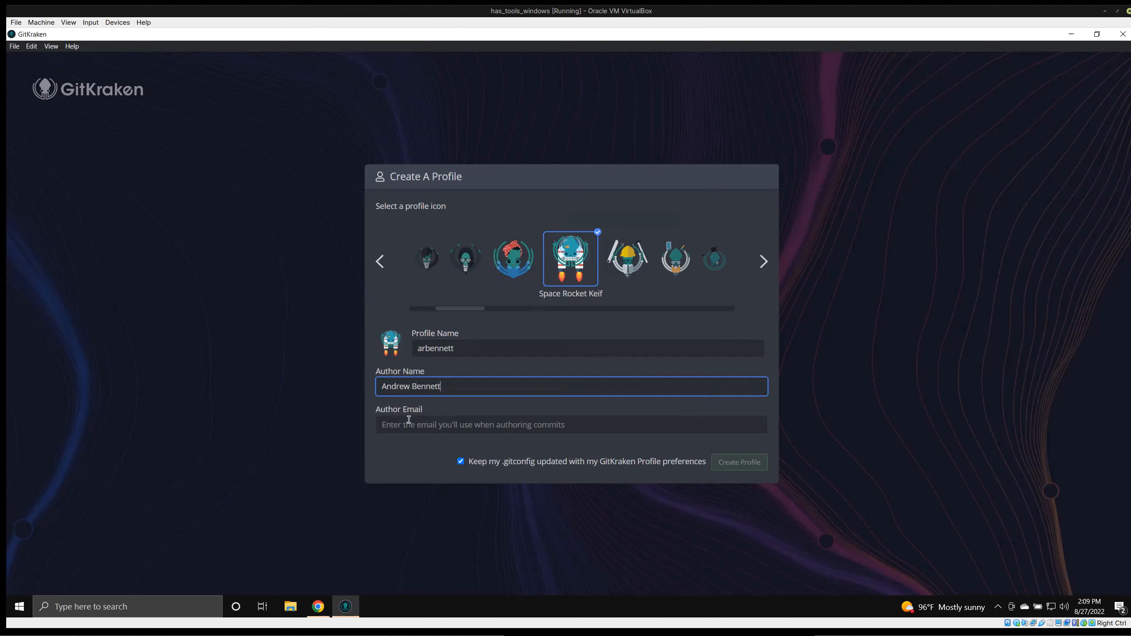
{"action": "left_click", "coordinate": [409, 420]}
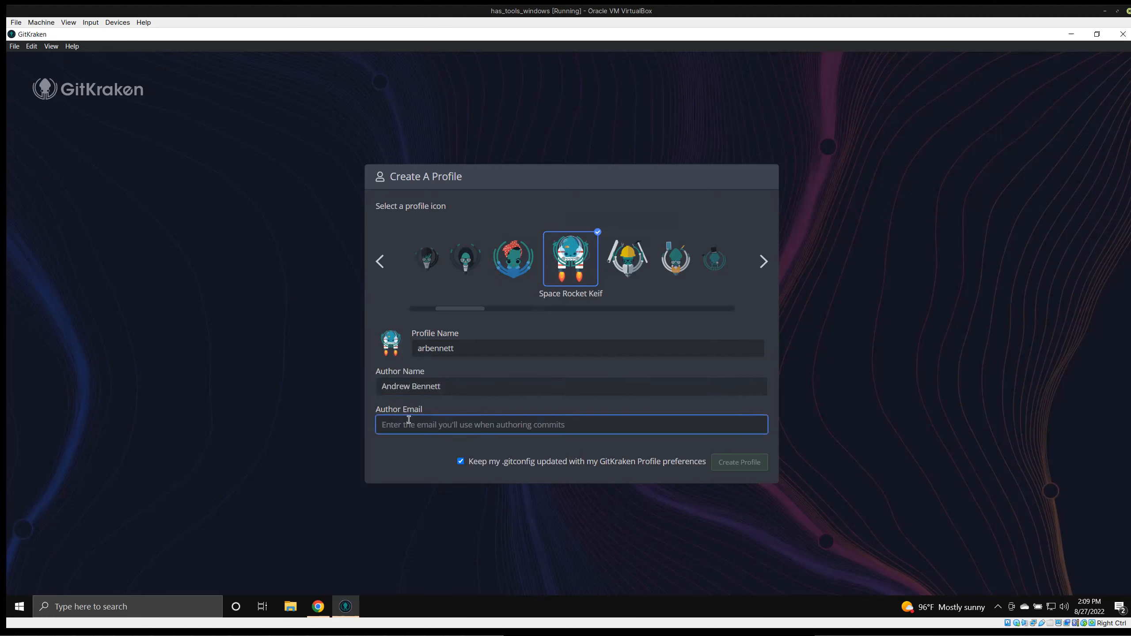
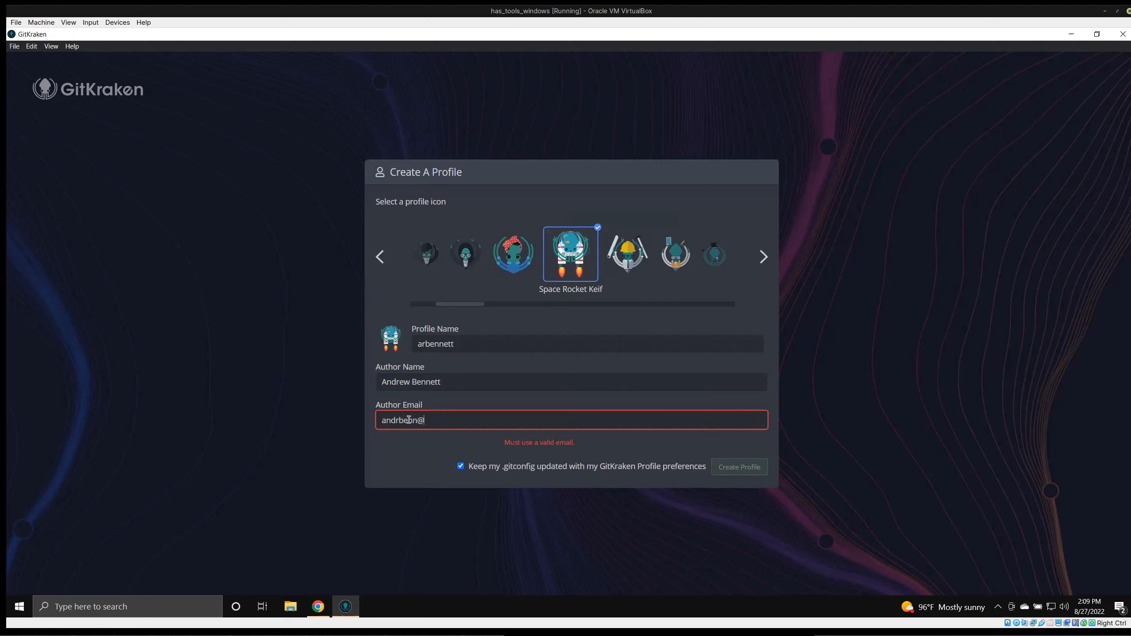
{"action": "left_click", "coordinate": [737, 462]}
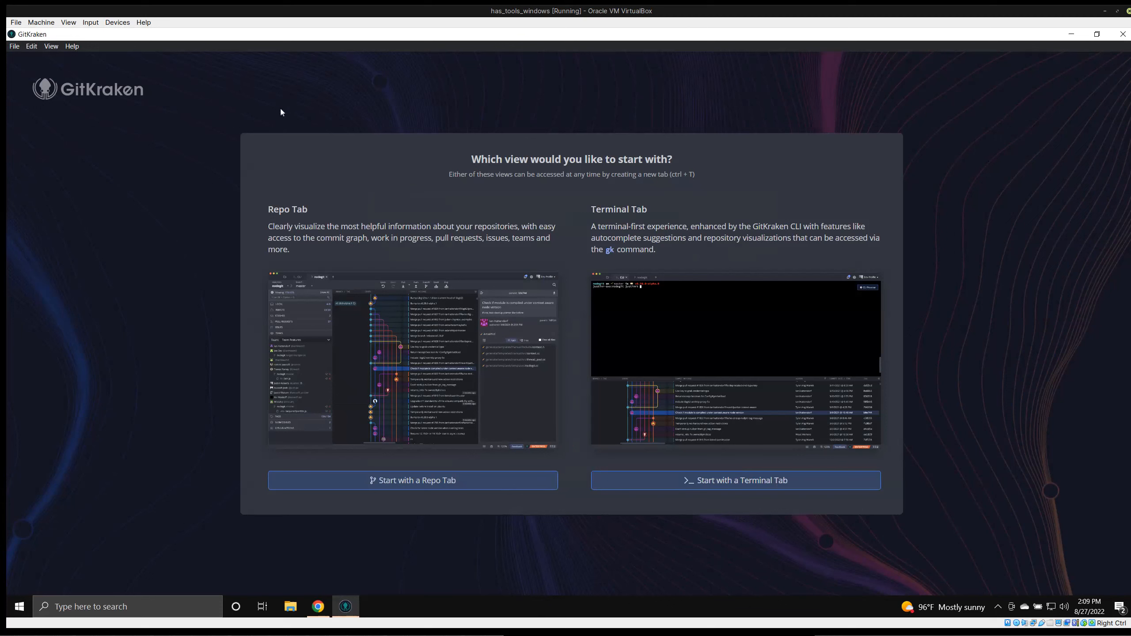
Choose to start with a Repo Tab view.
{"action": "left_click", "coordinate": [375, 480]}
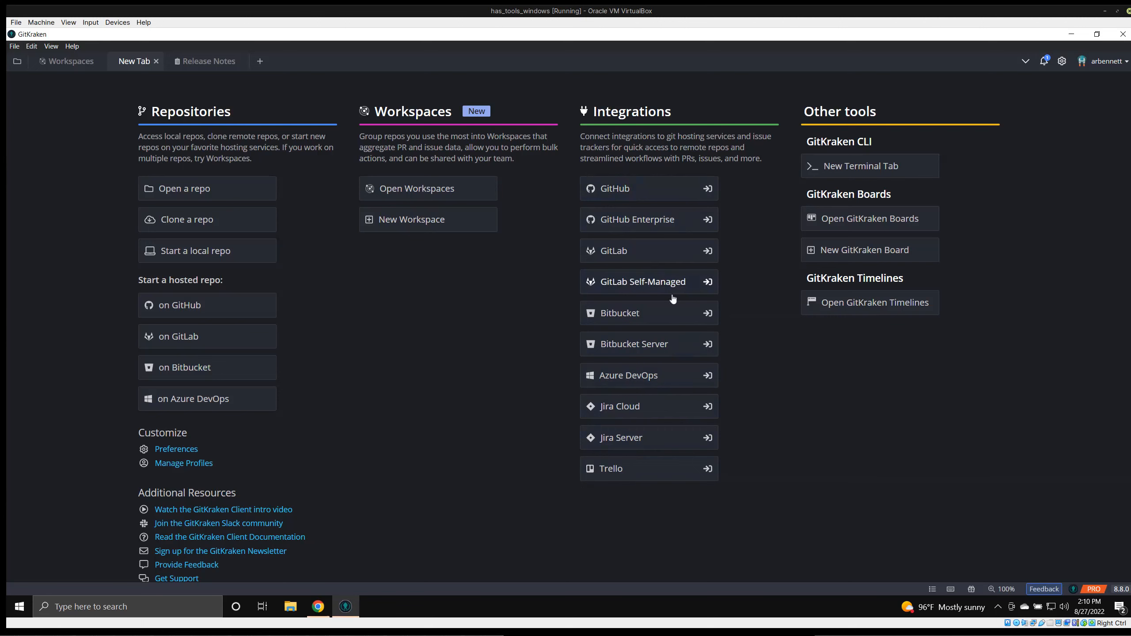
Start connecting the GitHub integration and enter the GitHub username on the browser sign-in page.
{"action": "left_click", "coordinate": [633, 193]}
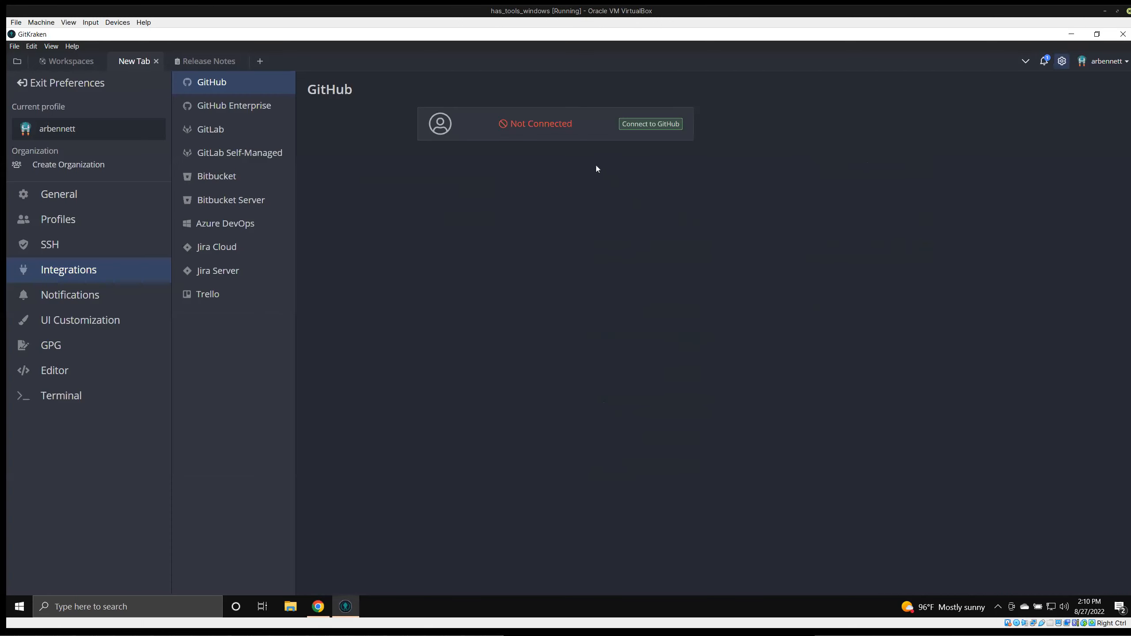
{"action": "left_click", "coordinate": [632, 125]}
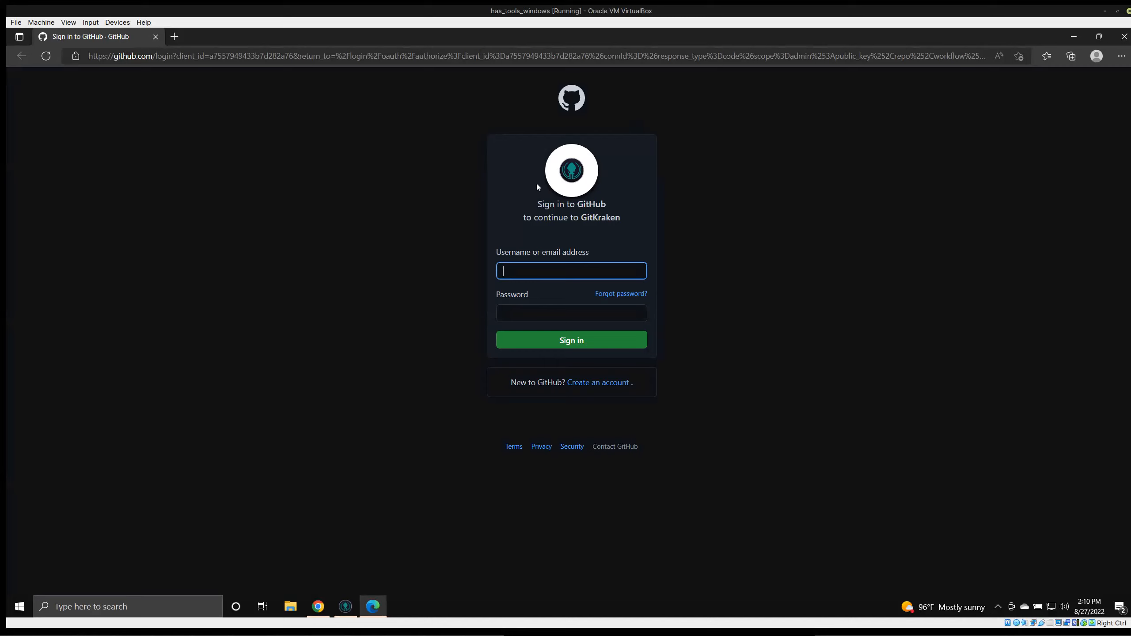
{"action": "type", "text": "a"}
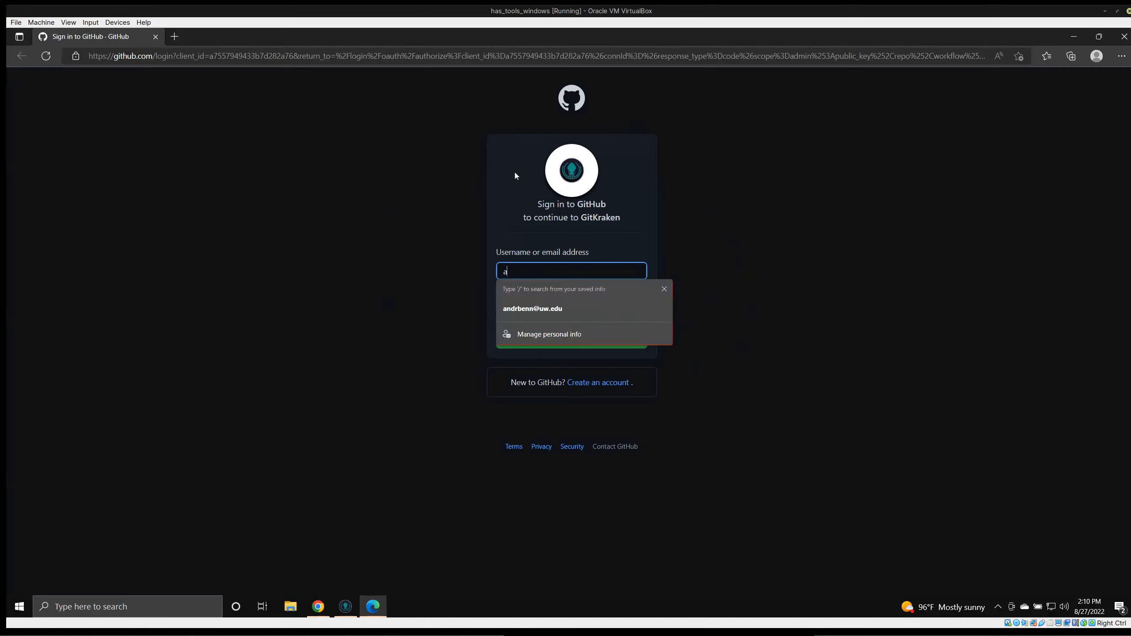
{"action": "type", "text": "rdrbe"}
{"action": "key", "text": "ctrl+BackSpace"}
{"action": "type", "text": "andr"}
{"action": "left_click", "coordinate": [532, 307]}
{"action": "left_click", "coordinate": [581, 273]}
{"action": "key", "text": "BackSpace"}
{"action": "key", "text": "BackSpace"}
{"action": "key", "text": "BackSpace"}
{"action": "key", "text": "BackSpace"}
{"action": "key", "text": "BackSpace"}
{"action": "key", "text": "BackSpace"}
{"action": "key", "text": "BackSpace"}
{"action": "key", "text": "BackSpace"}
{"action": "key", "text": "BackSpace"}
{"action": "key", "text": "BackSpace"}
{"action": "key", "text": "BackSpace"}
{"action": "key", "text": "BackSpace"}
{"action": "key", "text": "BackSpace"}
{"action": "key", "text": "BackSpace"}
{"action": "key", "text": "BackSpace"}
{"action": "type", "text": "arbennett"}
{"action": "key", "text": "Tab"}
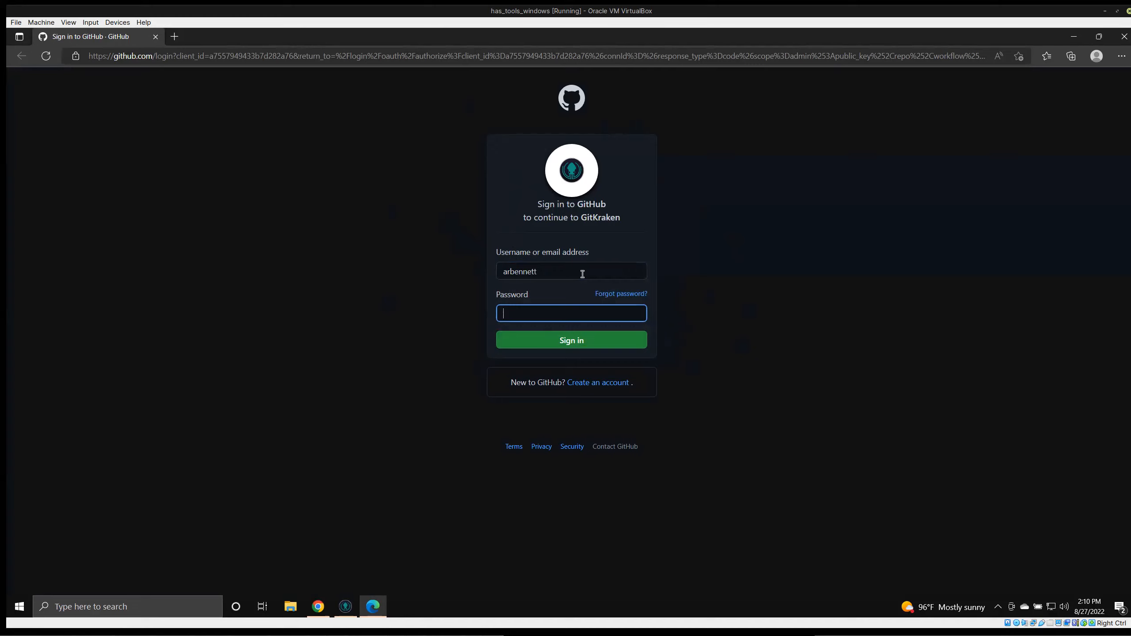
Enter the GitHub account password, sign in, and let the browser save the password.
{"action": "type", "text": "*************************"}
{"action": "key", "text": "ctrl+a"}
{"action": "key", "text": "BackSpace"}
{"action": "type", "text": "*********************************"}
{"action": "left_click", "coordinate": [552, 341]}
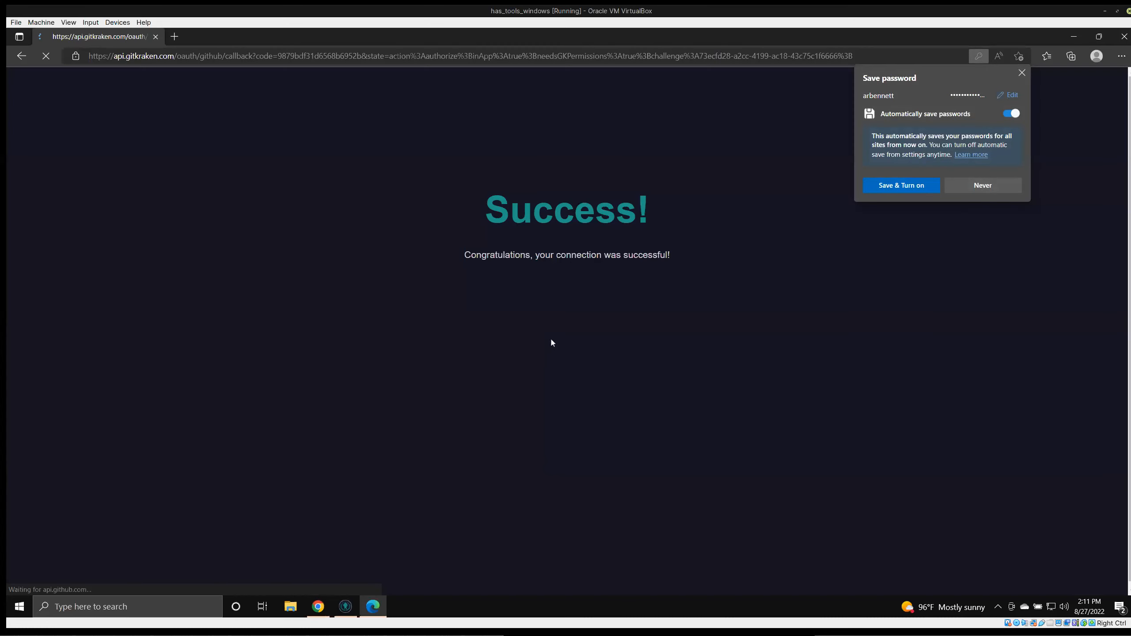
{"action": "left_click", "coordinate": [878, 190]}
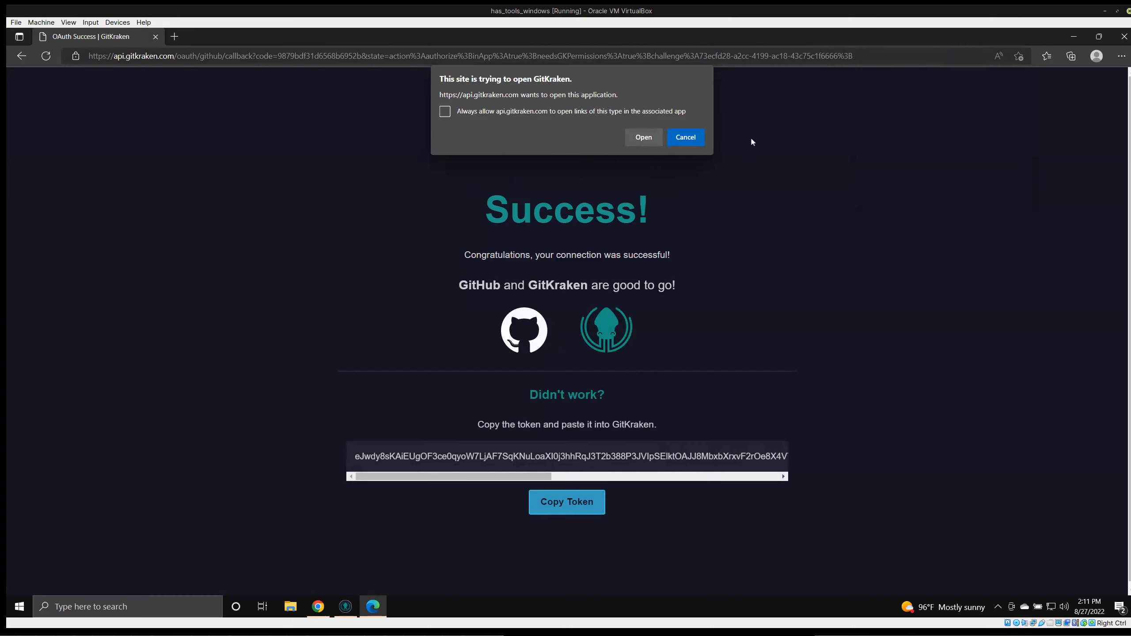
Dismiss the open-app prompt, select the OAuth token on the success page, and paste and save it in GitKraken.
{"action": "left_click", "coordinate": [684, 142]}
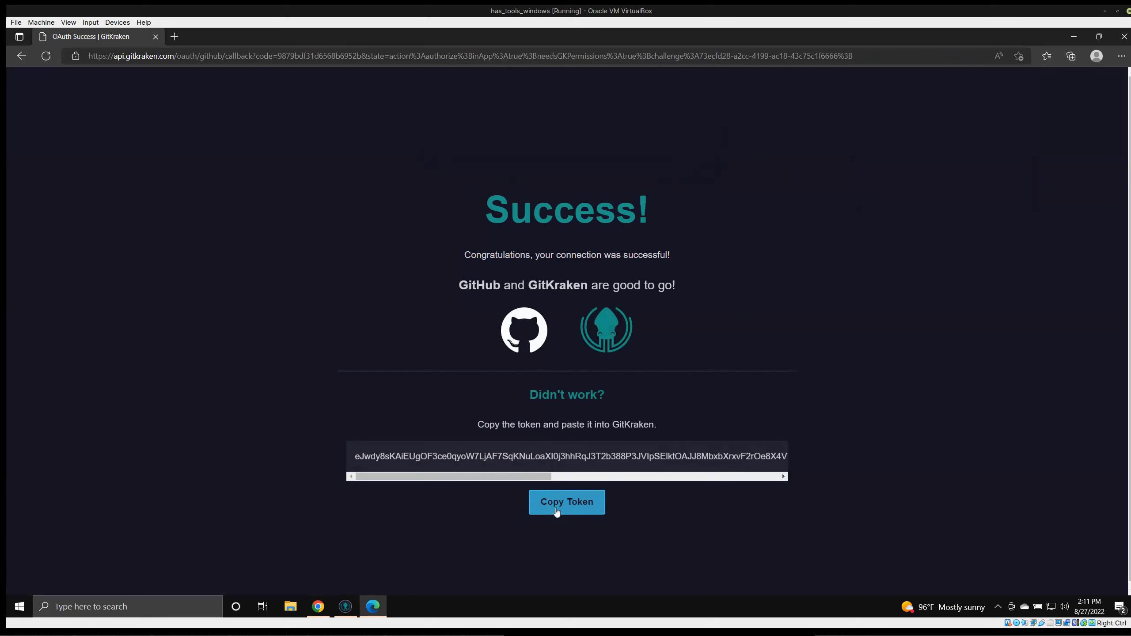
{"action": "double_click", "coordinate": [575, 459]}
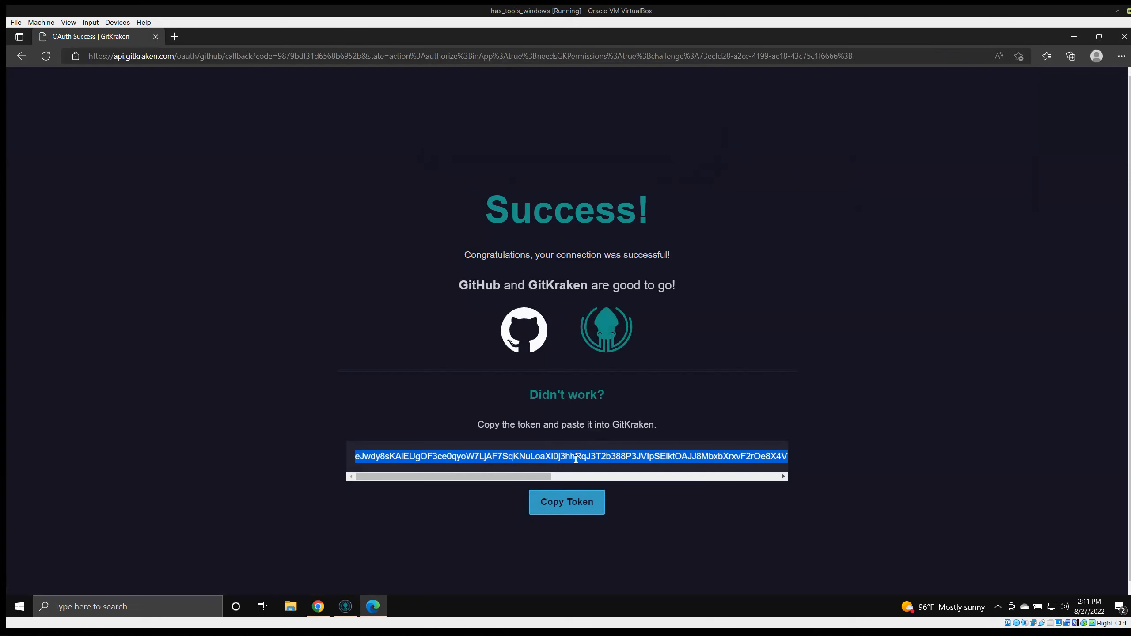
{"action": "key", "text": "alt+Tab"}
{"action": "left_click", "coordinate": [472, 163]}
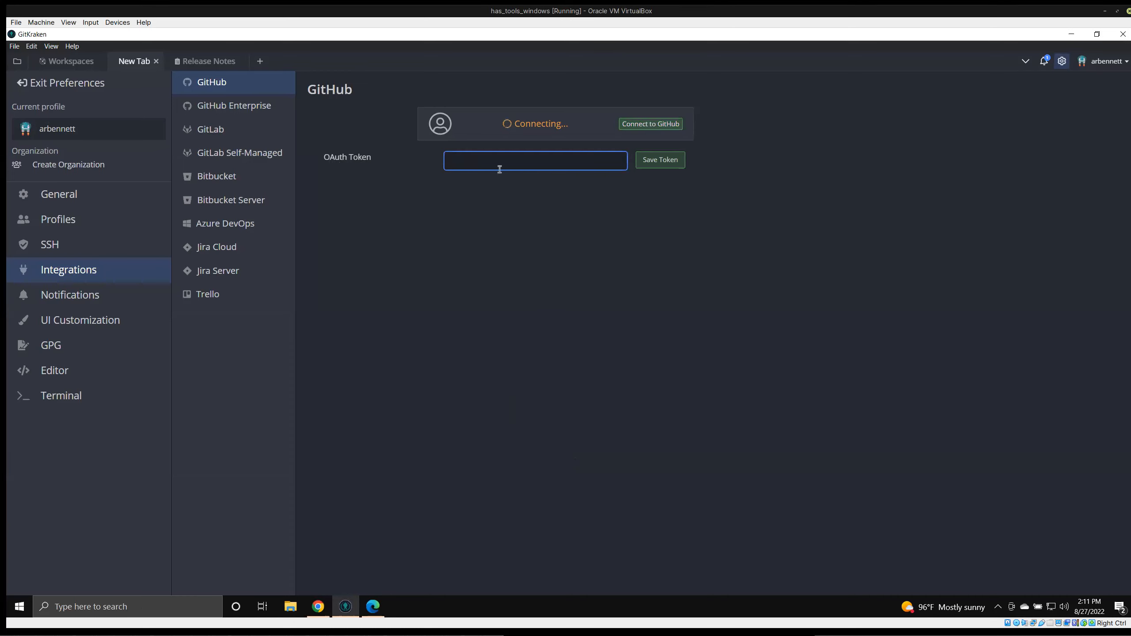
{"action": "key", "text": "ctrl+v"}
{"action": "left_click", "coordinate": [663, 159]}
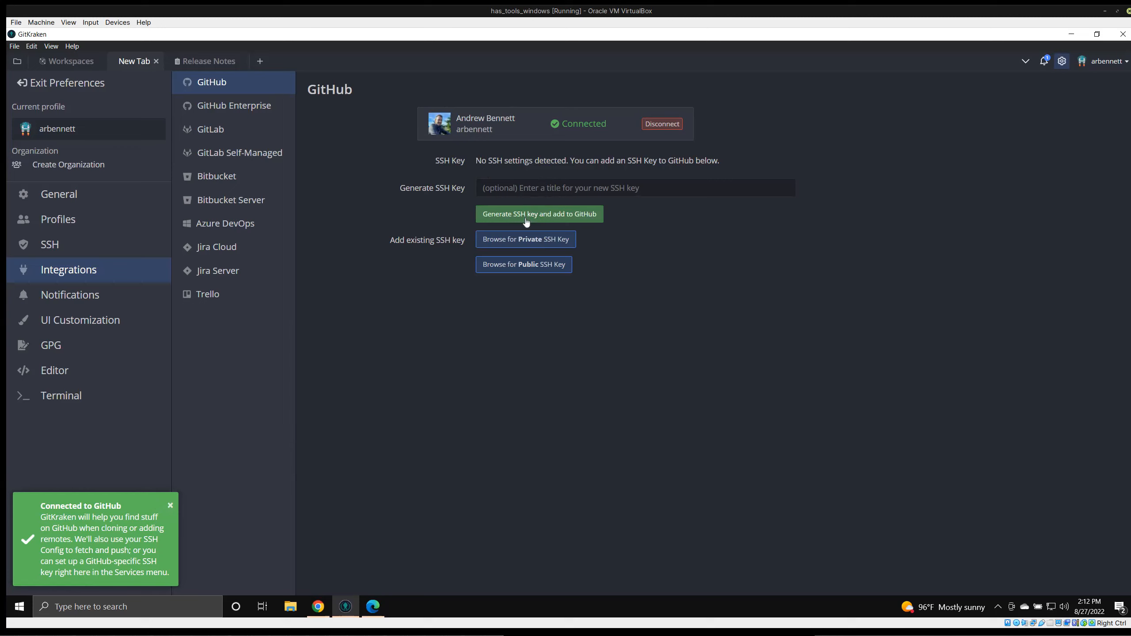
Generate an SSH key titled has_tools and add it to GitHub, then close the connection notification.
{"action": "left_click", "coordinate": [519, 190]}
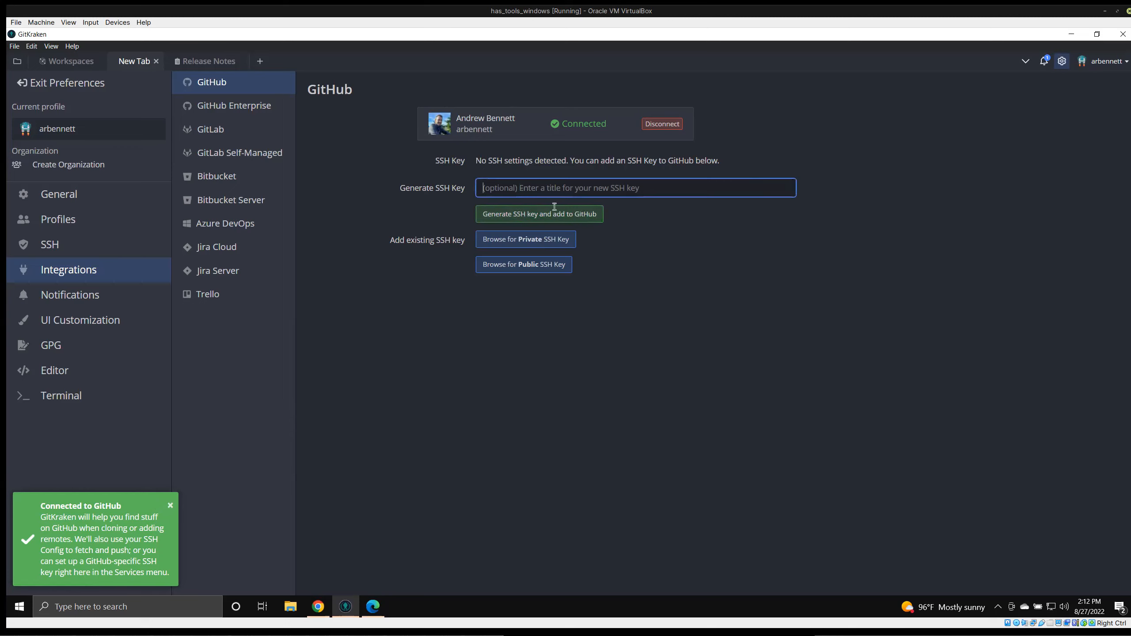
{"action": "type", "text": "has"}
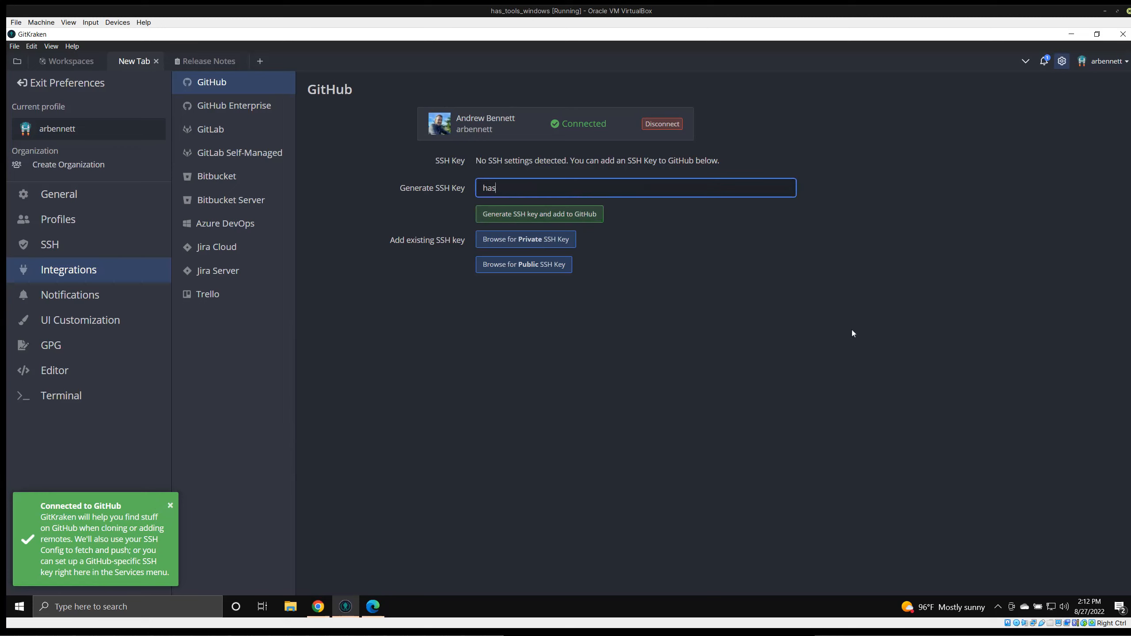
{"action": "type", "text": "_tools"}
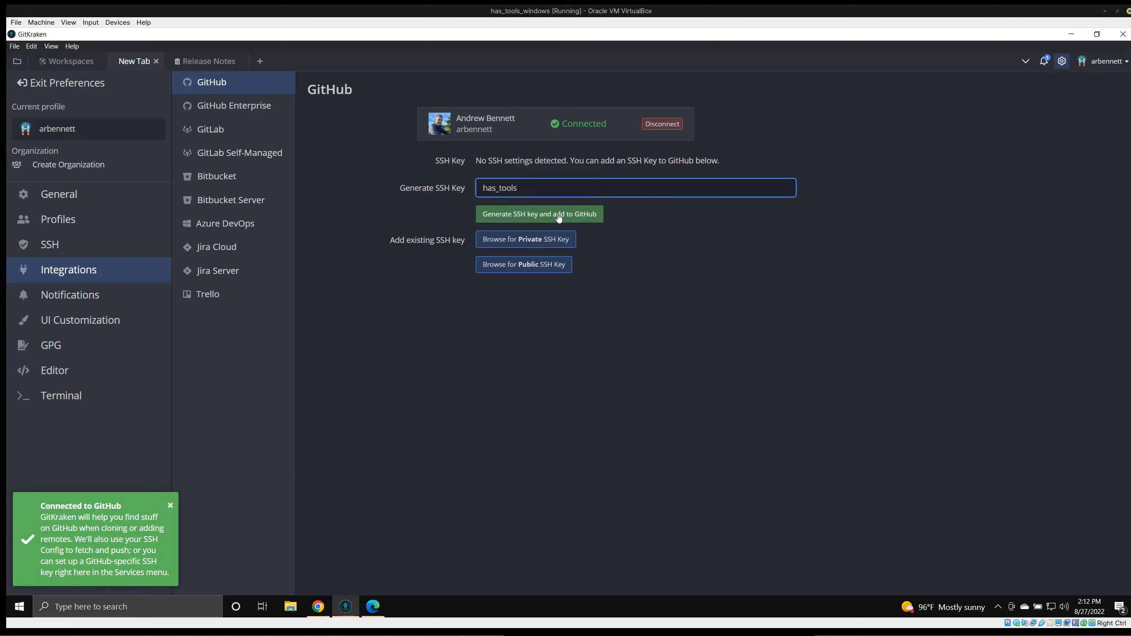
{"action": "left_click", "coordinate": [542, 215]}
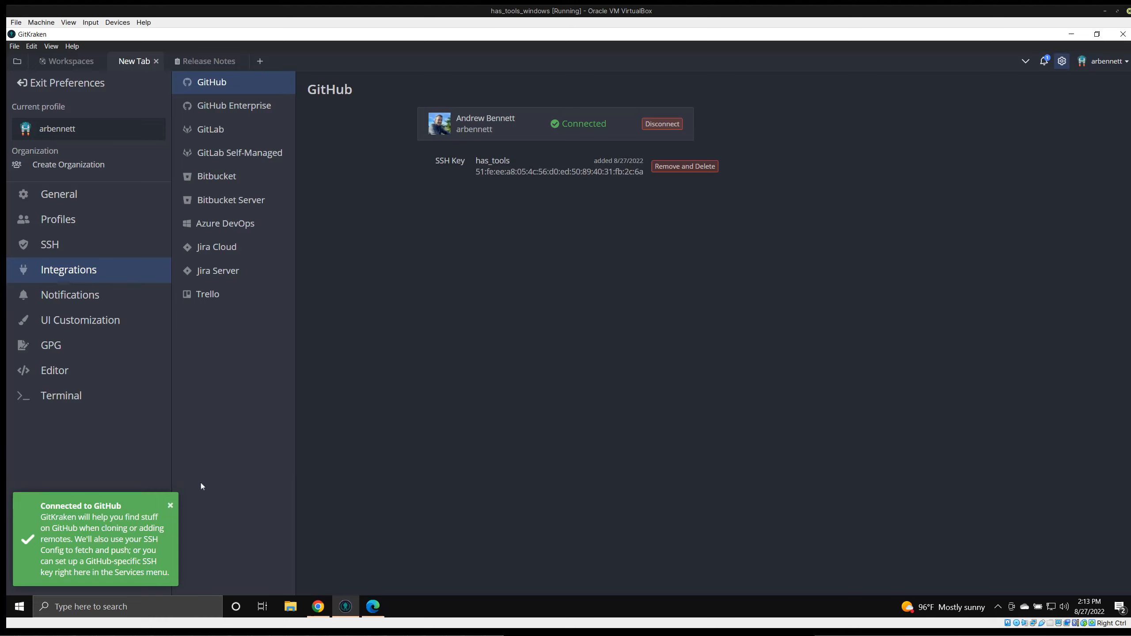
{"action": "left_click", "coordinate": [171, 506]}
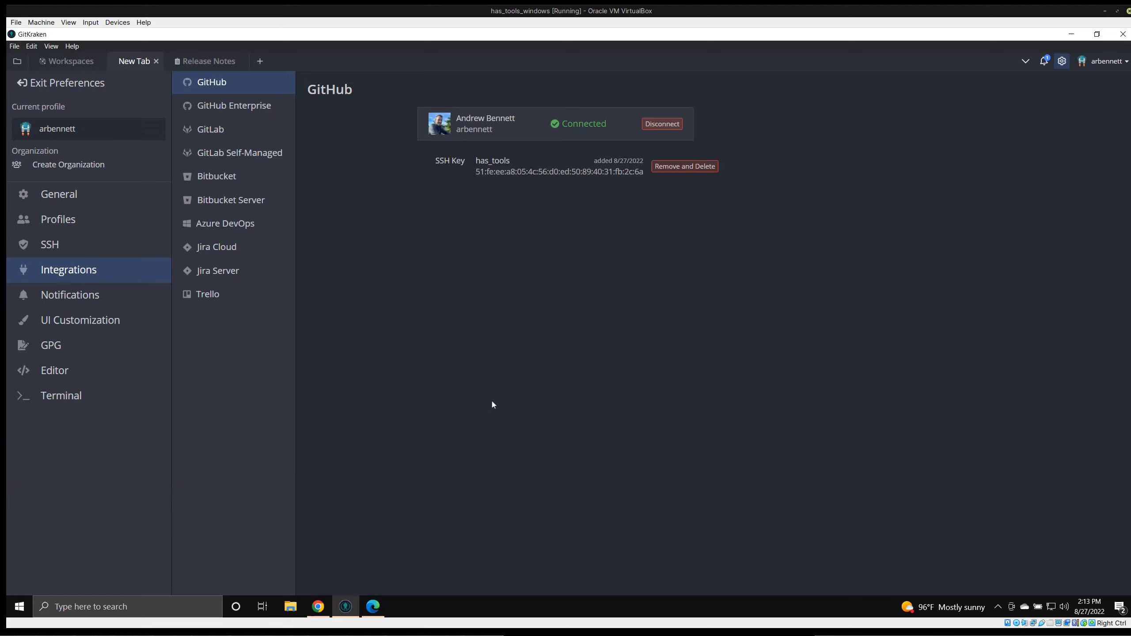